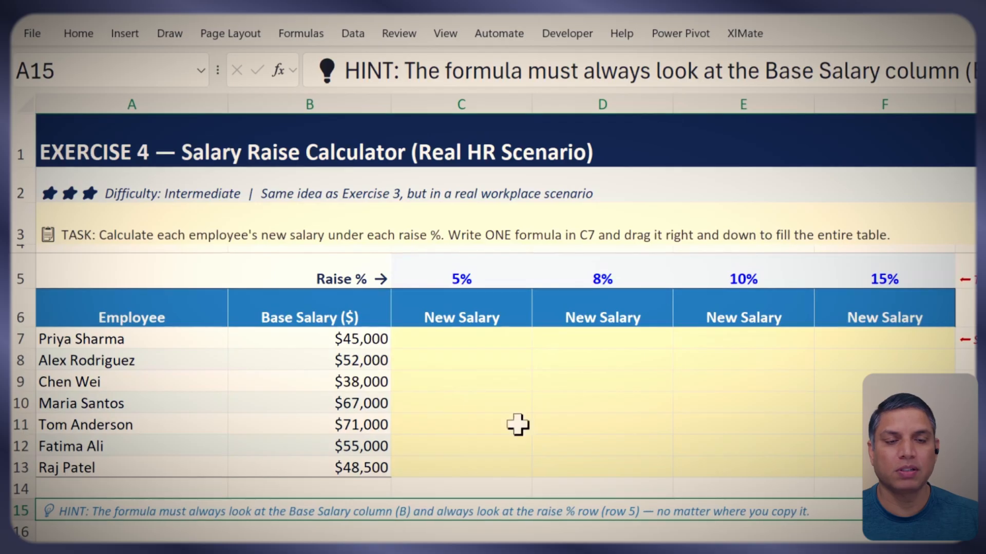
# Enter the formula =B7*C5 in cell C7 to multiply the first employee's base salary by the 5% raise.
pyautogui.click(568, 449)
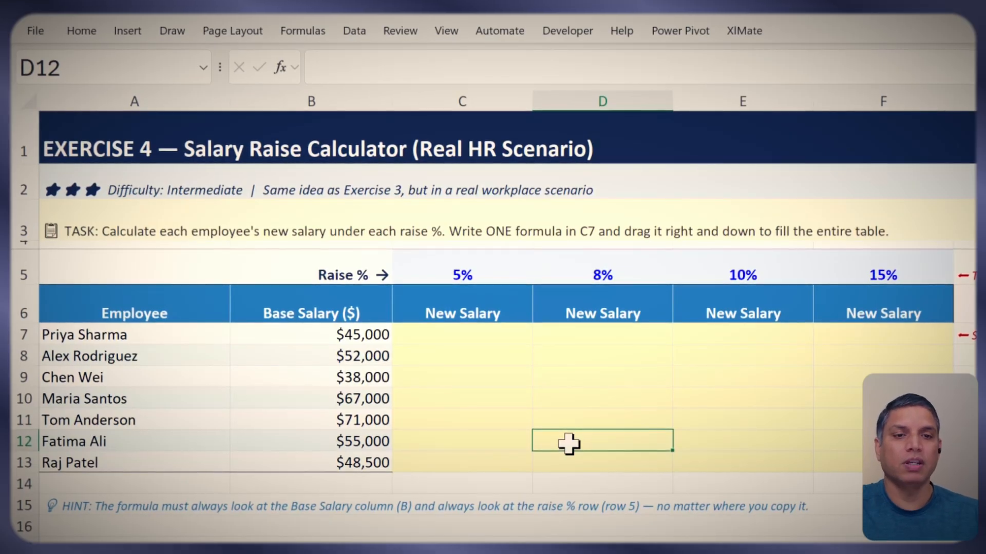
pyautogui.click(452, 334)
pyautogui.write('=')
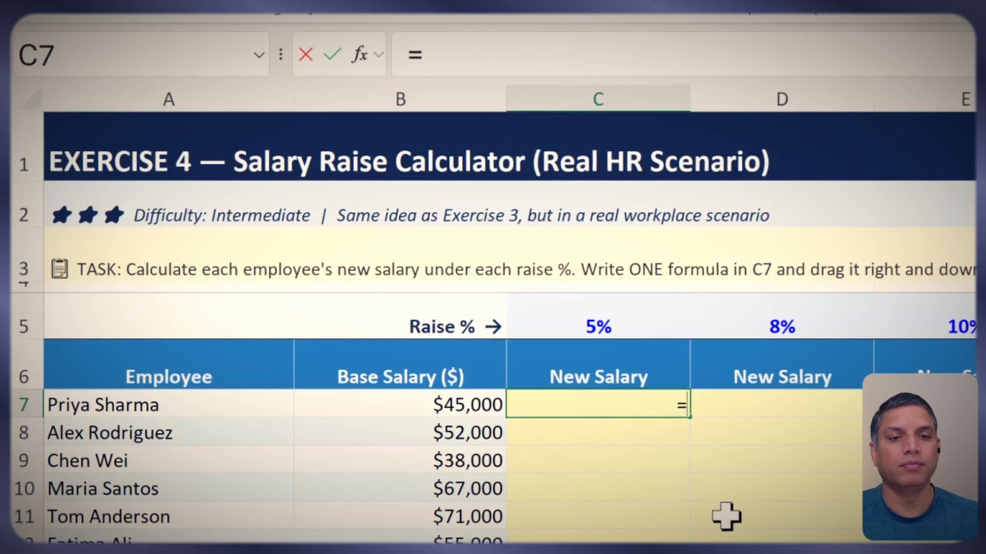
pyautogui.click(462, 399)
pyautogui.write('*')
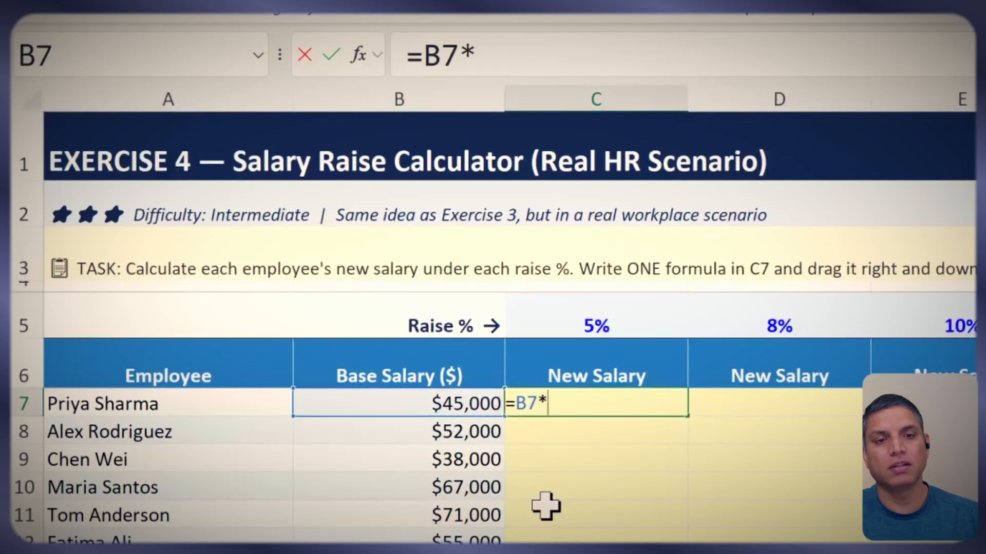
pyautogui.click(596, 323)
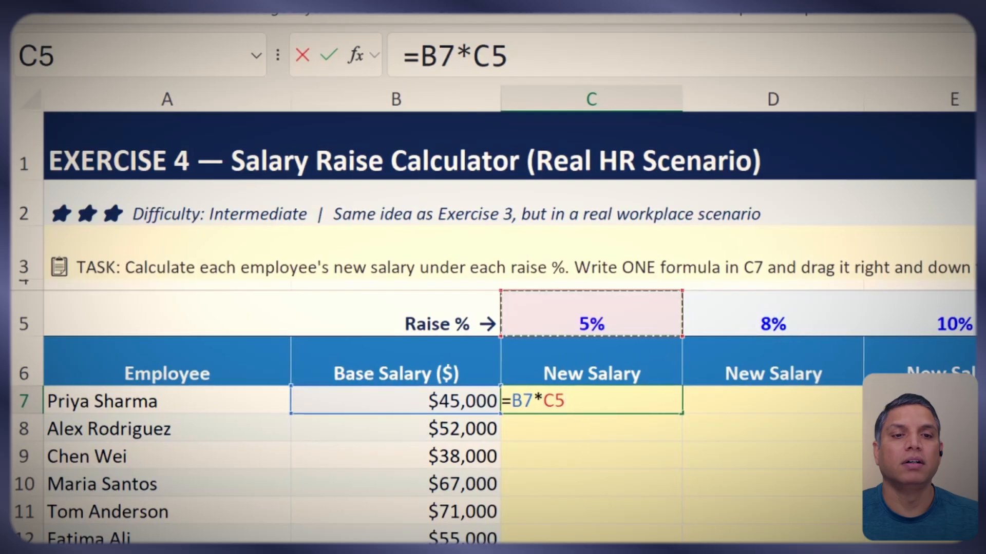
pyautogui.press('Return')
# Change the C7 formula to =$B7*C$5, locking the base salary column and the raise percentage row.
pyautogui.click(605, 401)
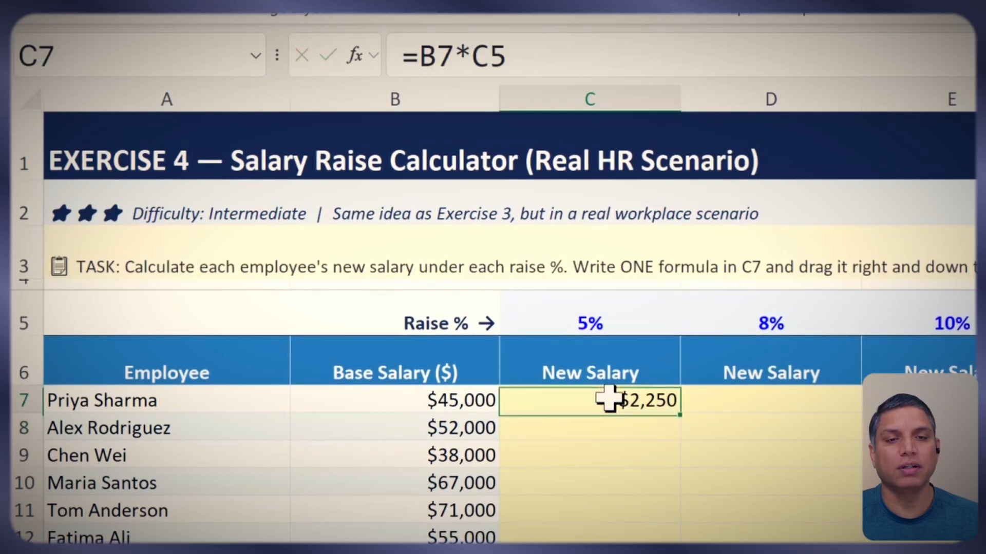
pyautogui.click(409, 55)
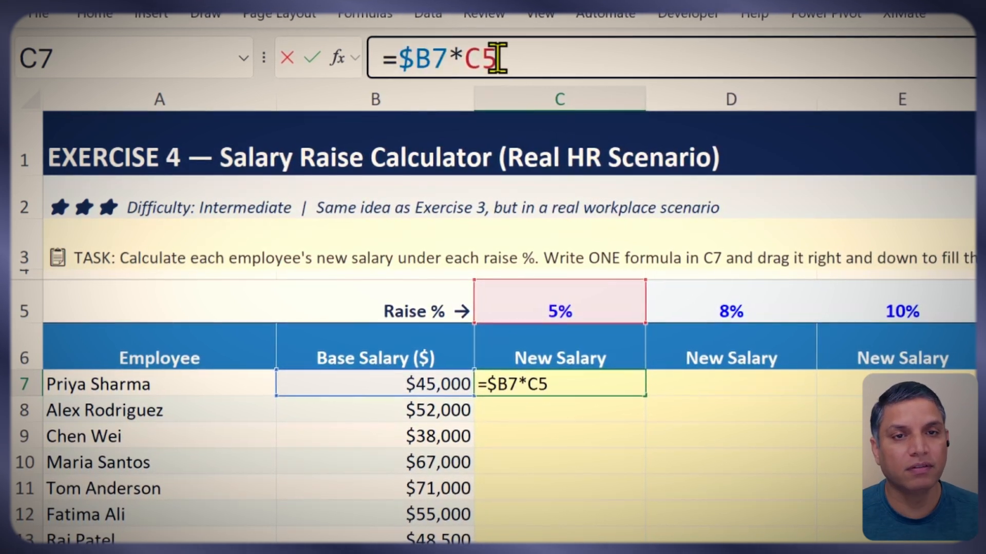
pyautogui.doubleClick(481, 58)
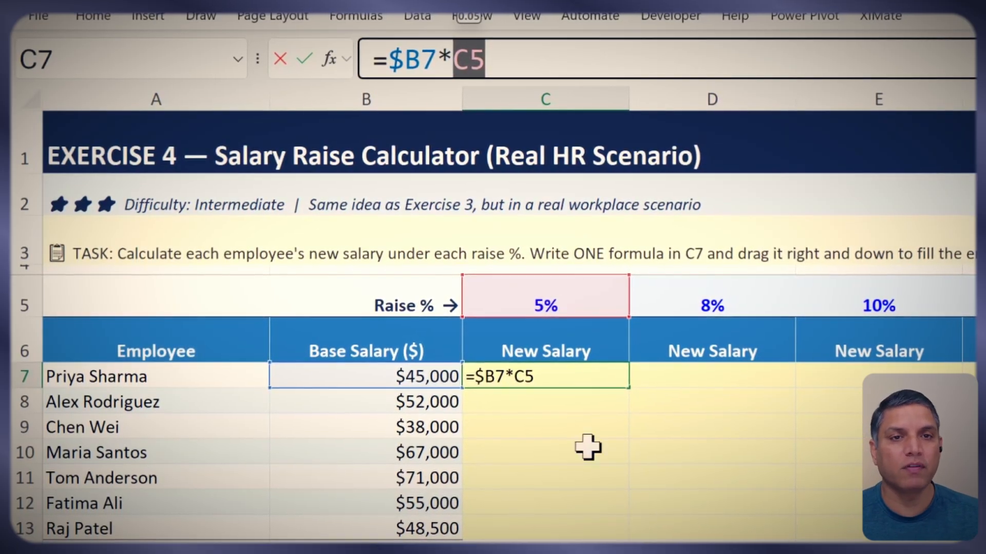
pyautogui.click(533, 56)
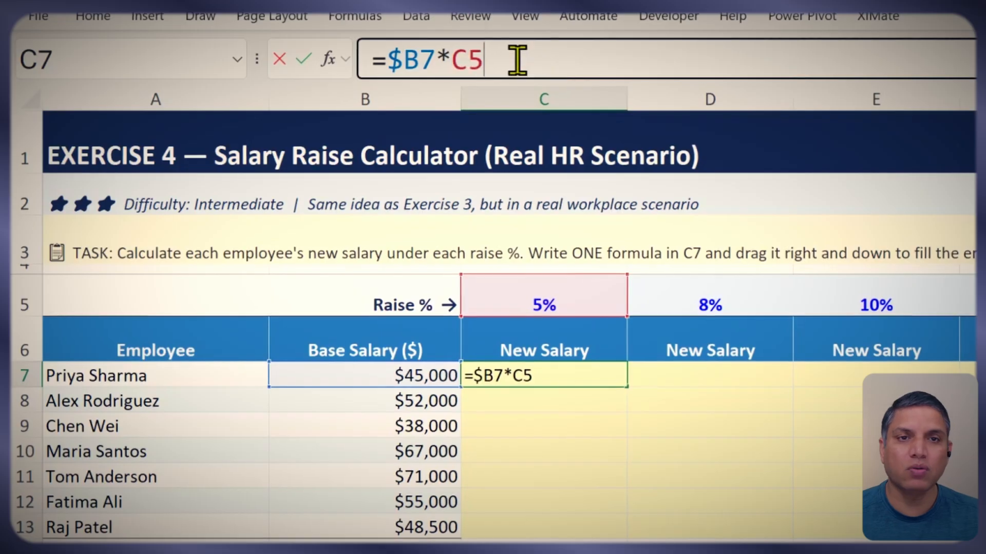
pyautogui.press('Left')
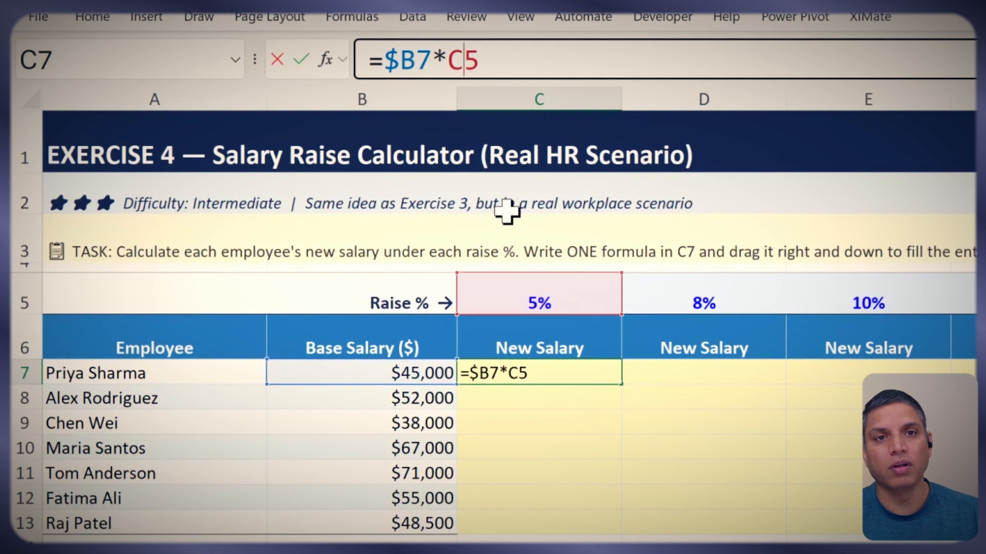
pyautogui.moveTo(479, 56); pyautogui.dragTo(448, 56)
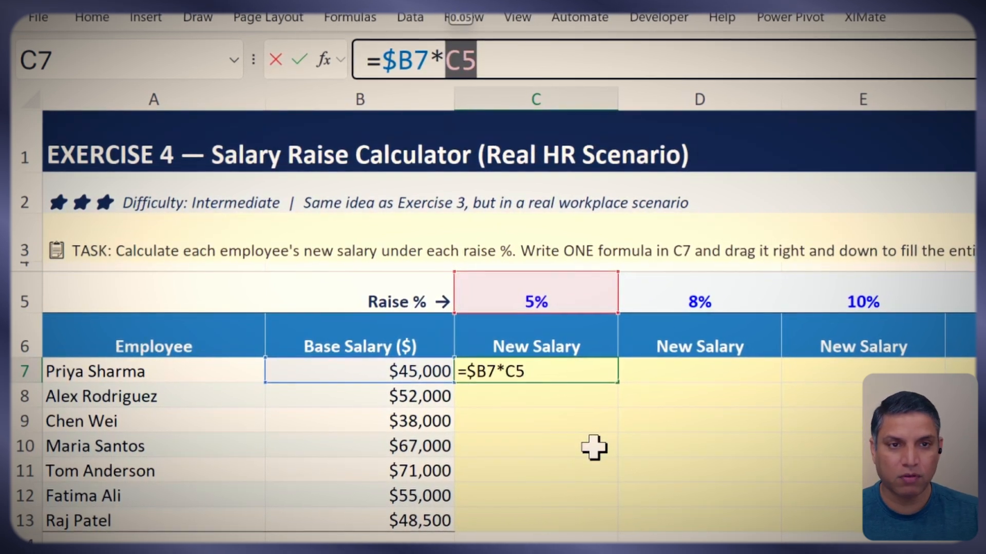
pyautogui.press('F4')
pyautogui.press('F4')
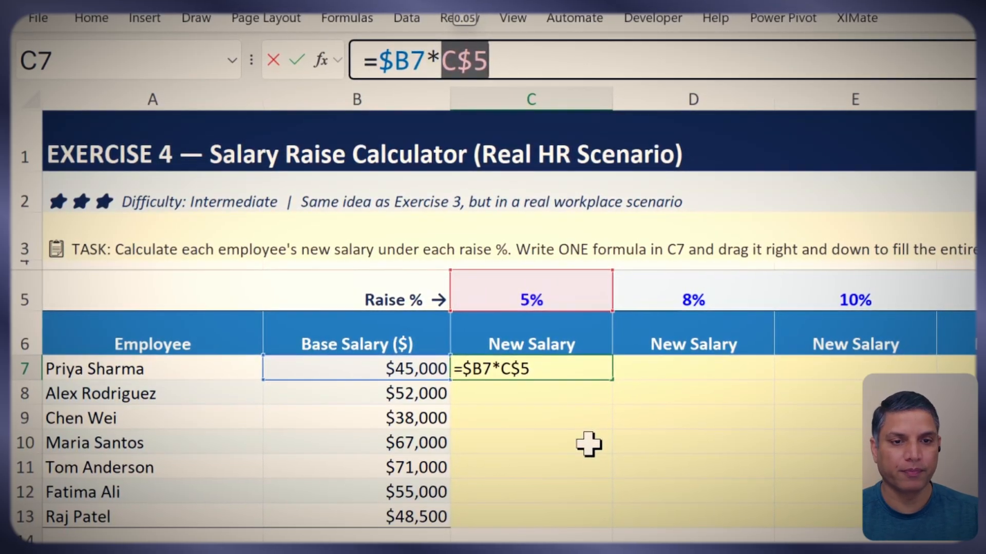
pyautogui.press('Return')
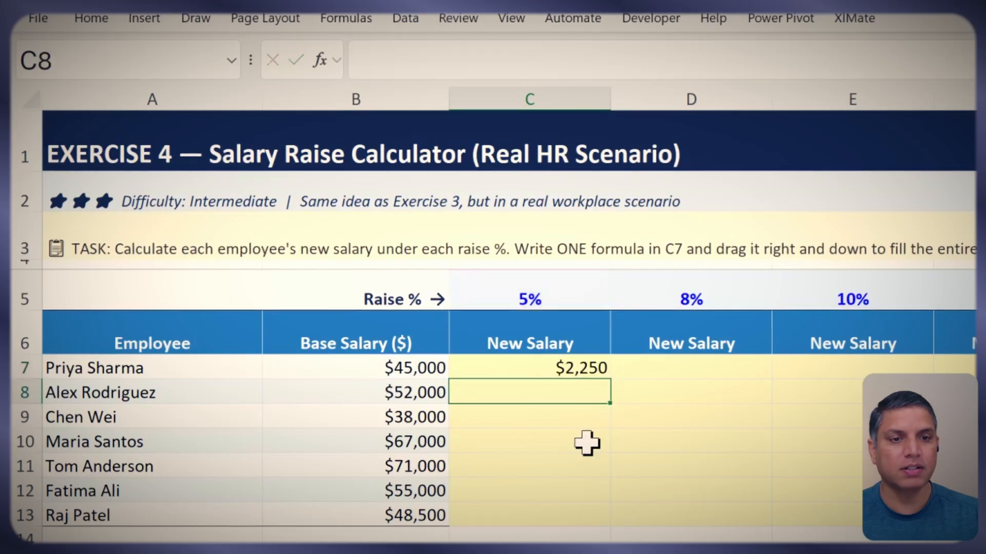
# Copy the C7 formula across the whole New Salary table, C7:F13.
pyautogui.click(585, 368)
pyautogui.hotkey('ctrl', 'c')
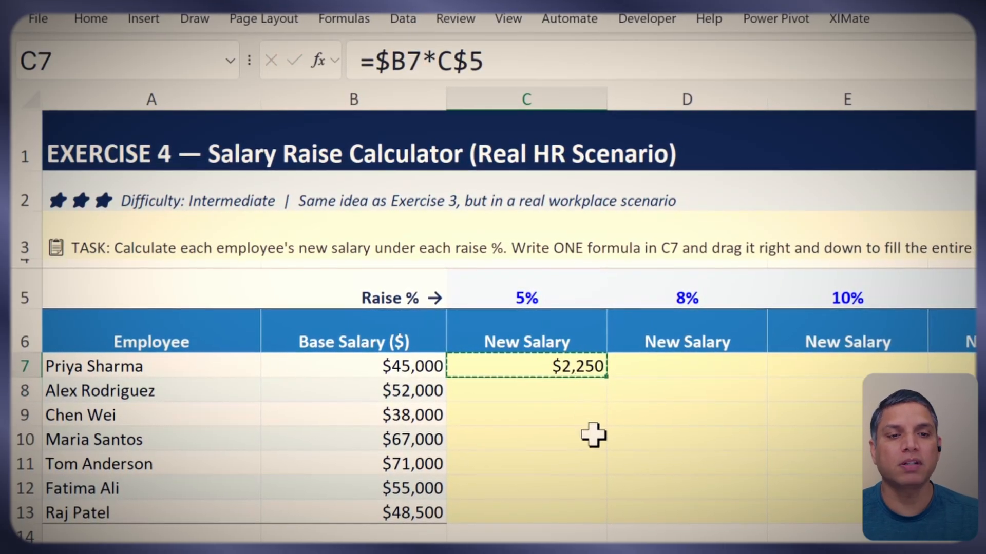
pyautogui.moveTo(573, 368); pyautogui.dragTo(944, 508)
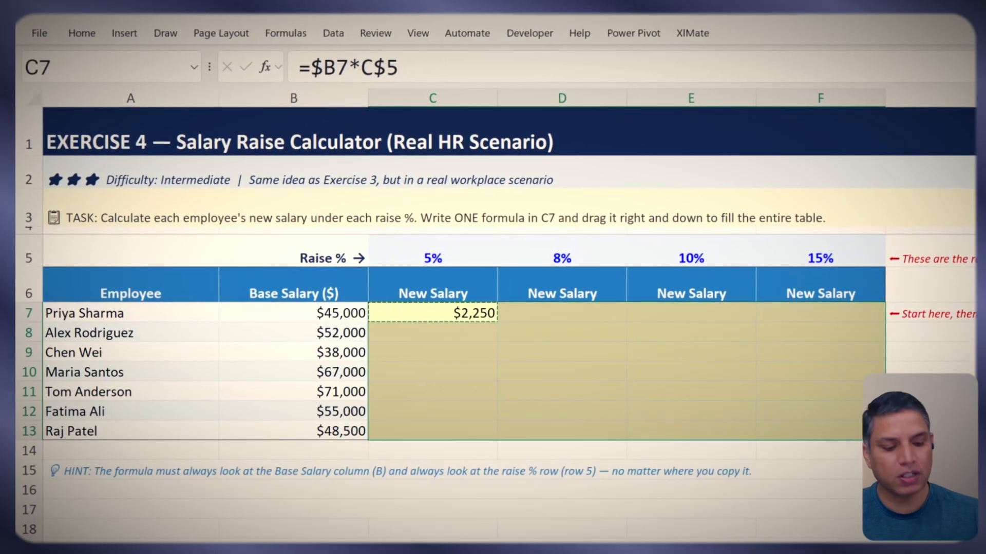
pyautogui.press('Return')
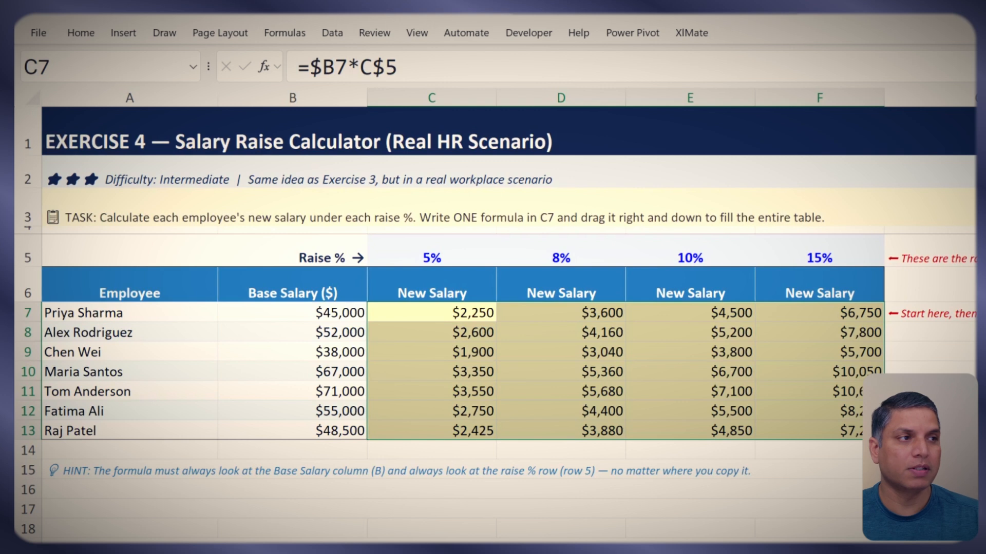
# Examine the C7 formula and the 5% column results against the base salary in B7.
pyautogui.press('F2')
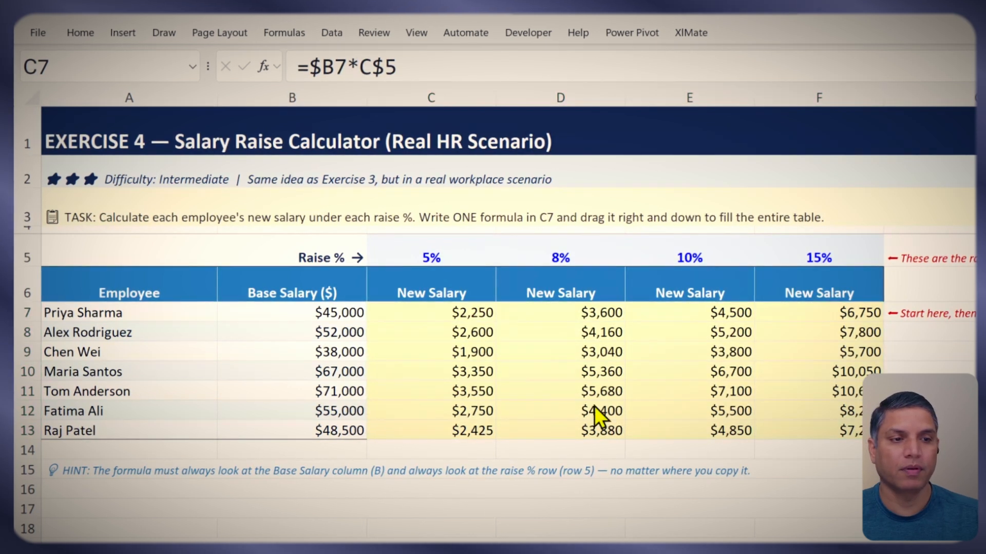
pyautogui.press('Escape')
pyautogui.click(450, 318)
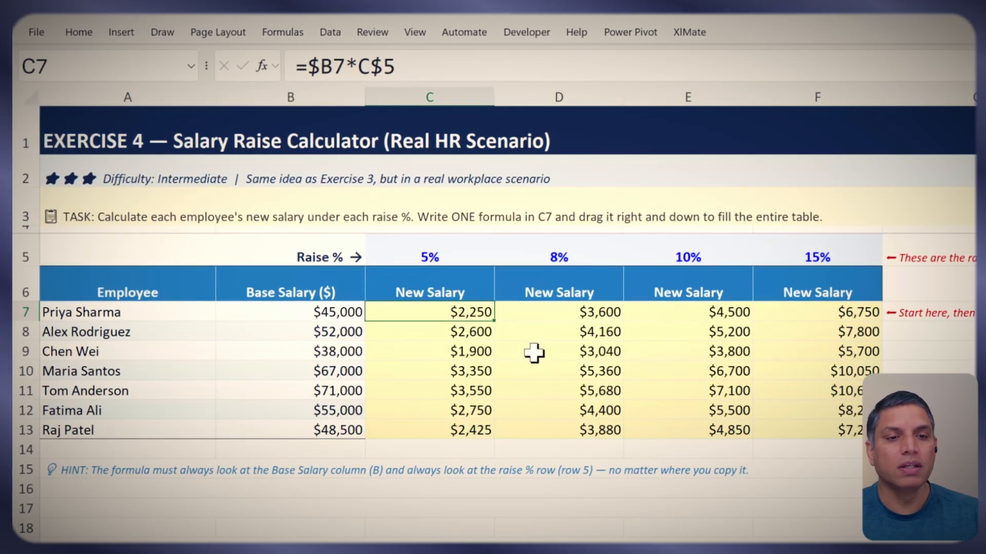
pyautogui.moveTo(479, 315); pyautogui.dragTo(473, 429)
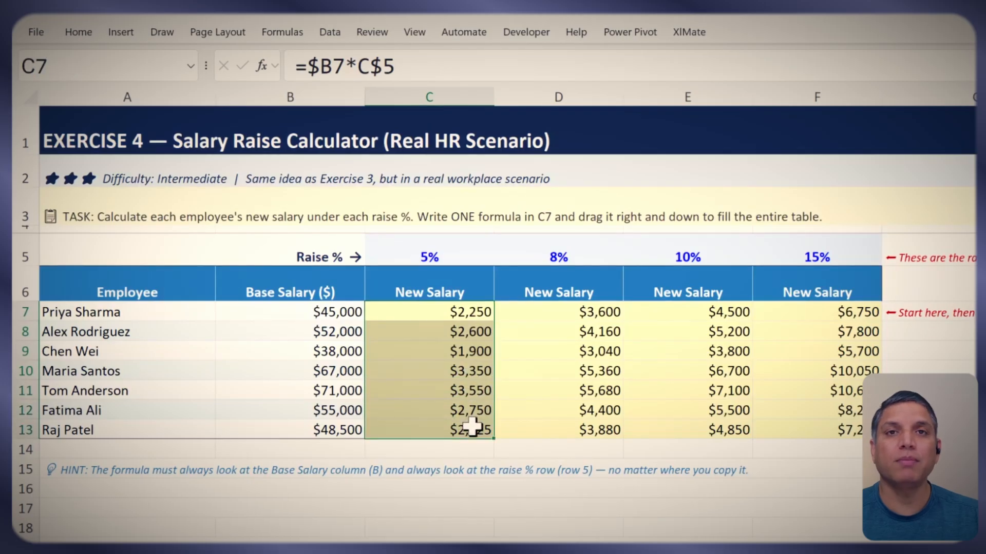
pyautogui.click(468, 313)
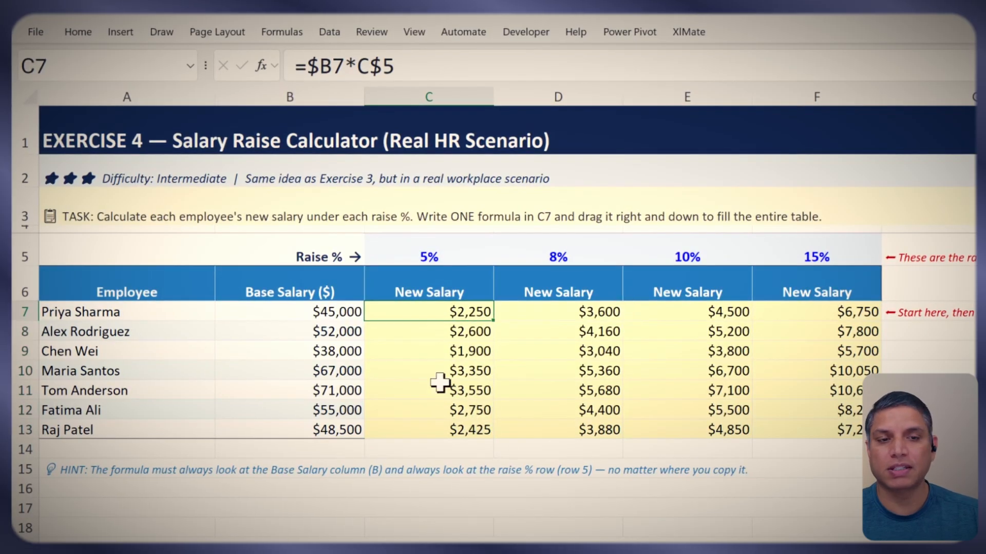
pyautogui.click(331, 311)
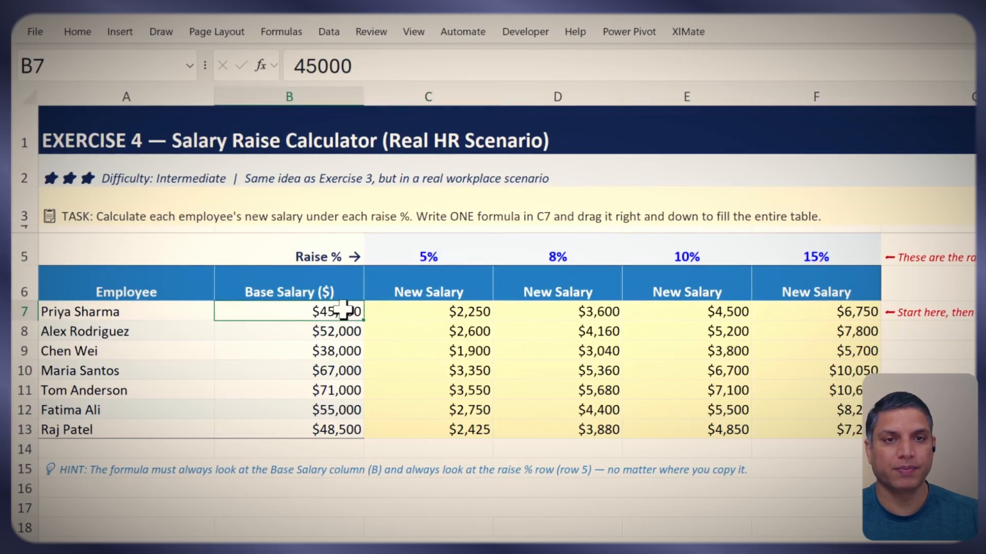
pyautogui.click(426, 311)
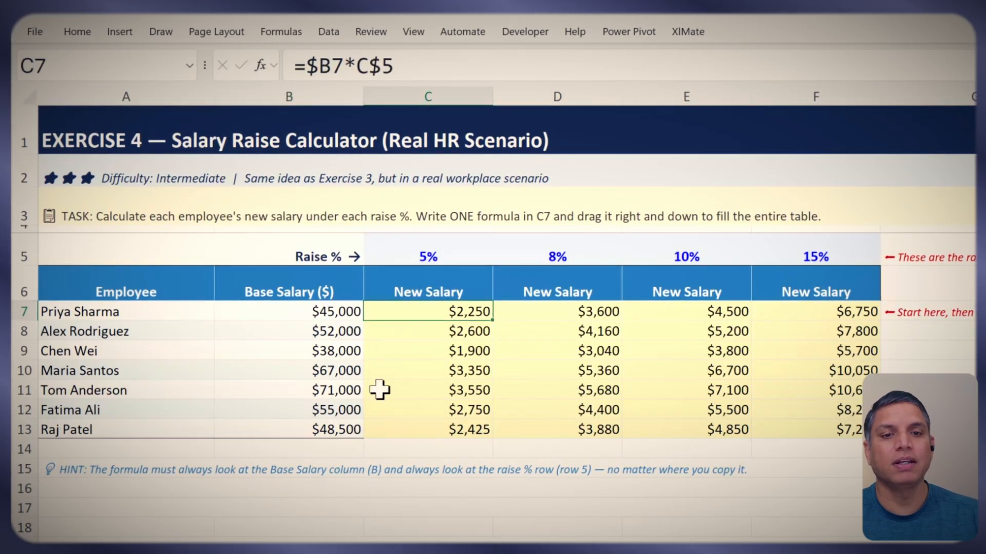
pyautogui.click(333, 311)
# Add the base salary to the C7 formula with its column locked, making it =$B7*C$5+$B7.
pyautogui.click(410, 308)
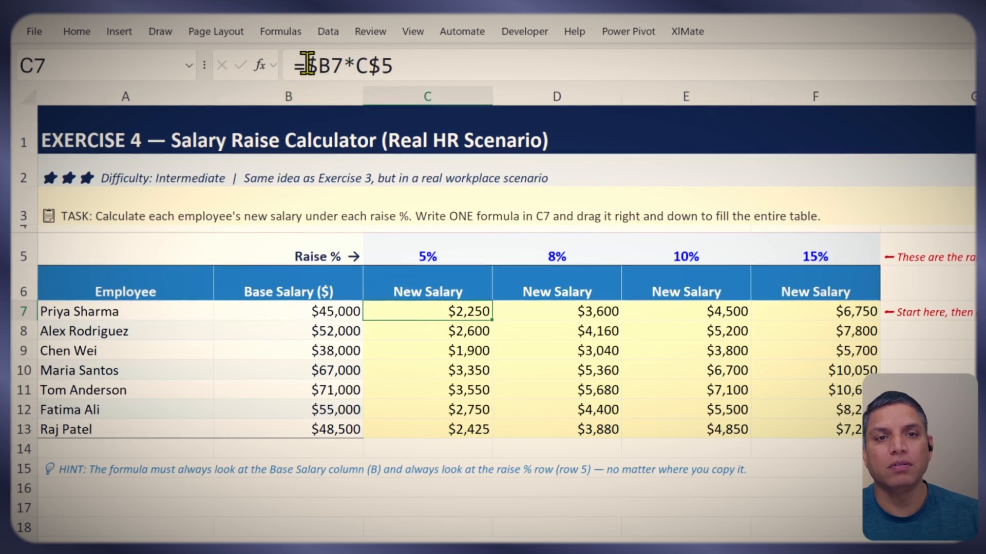
pyautogui.click(412, 53)
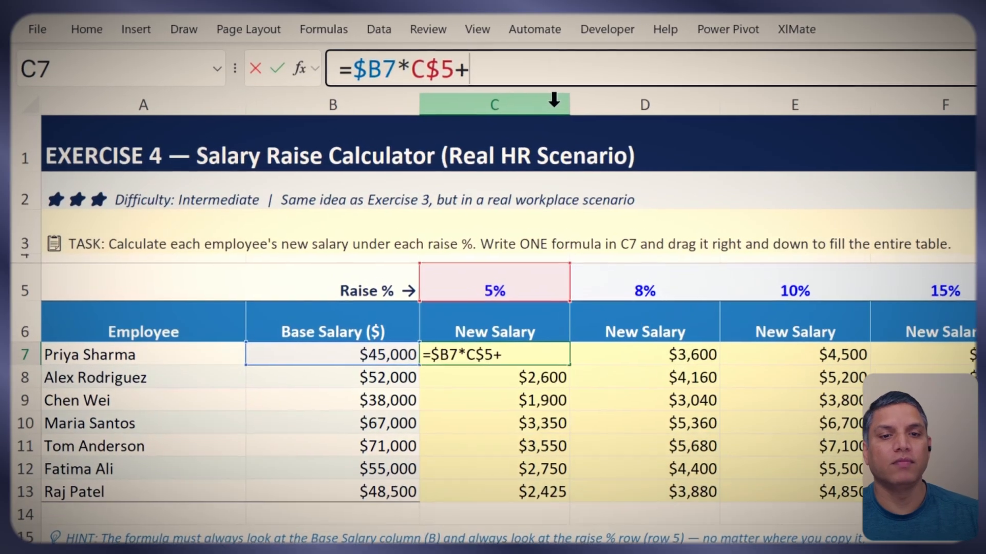
pyautogui.click(361, 356)
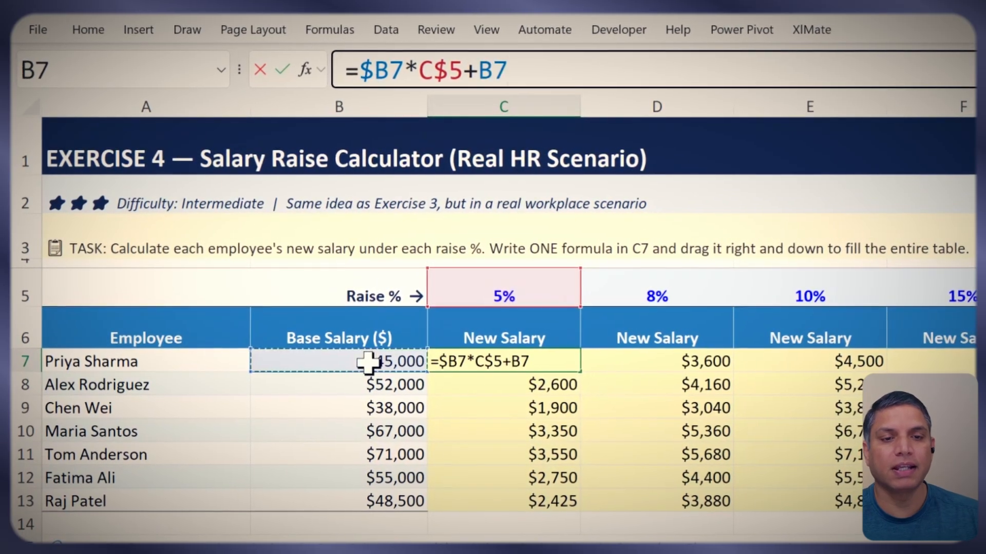
pyautogui.doubleClick(494, 69)
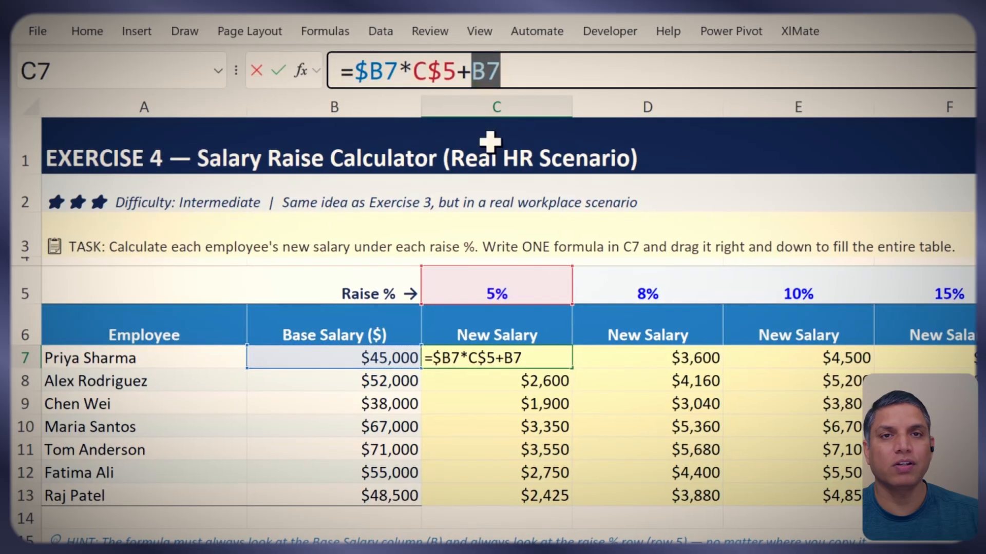
pyautogui.moveTo(451, 72); pyautogui.dragTo(353, 76)
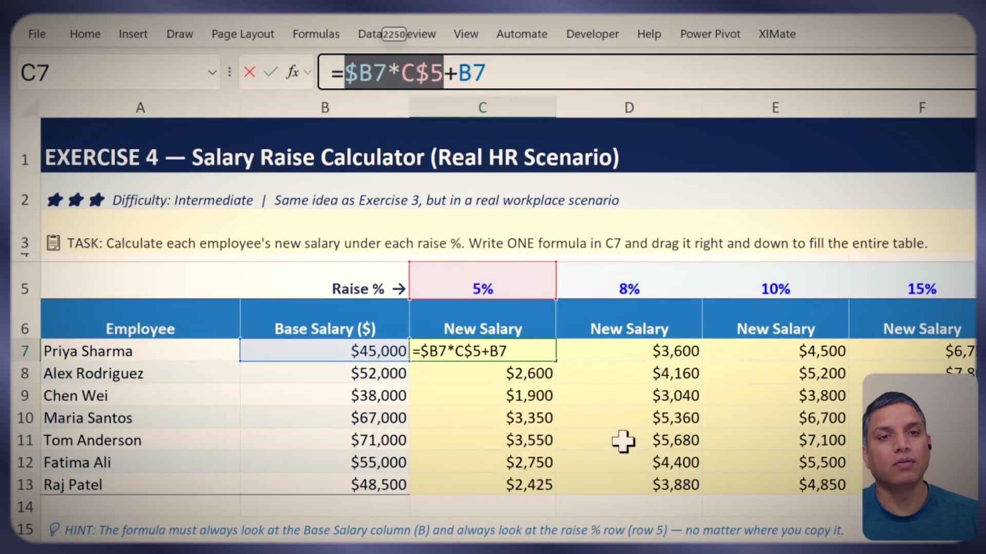
pyautogui.moveTo(493, 73); pyautogui.dragTo(448, 73)
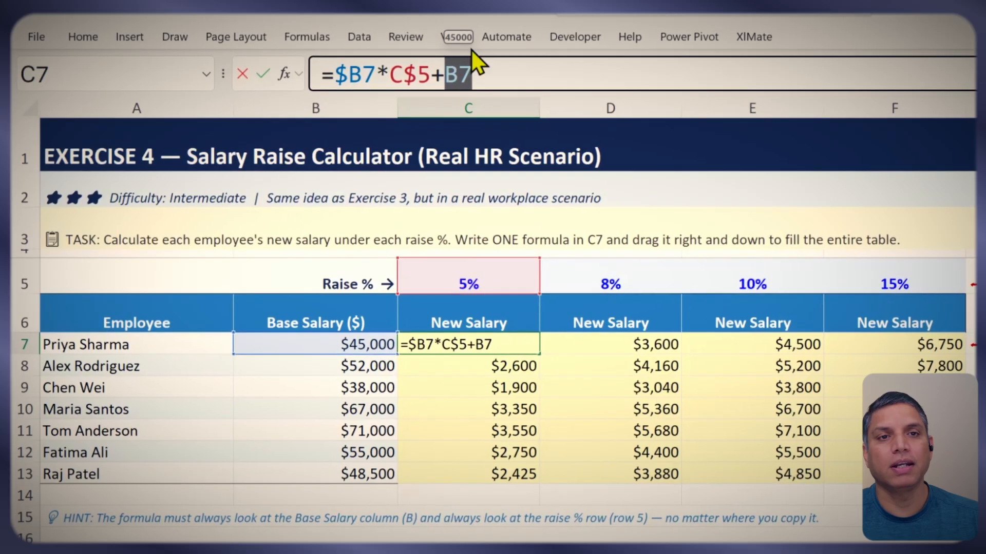
pyautogui.click(455, 74)
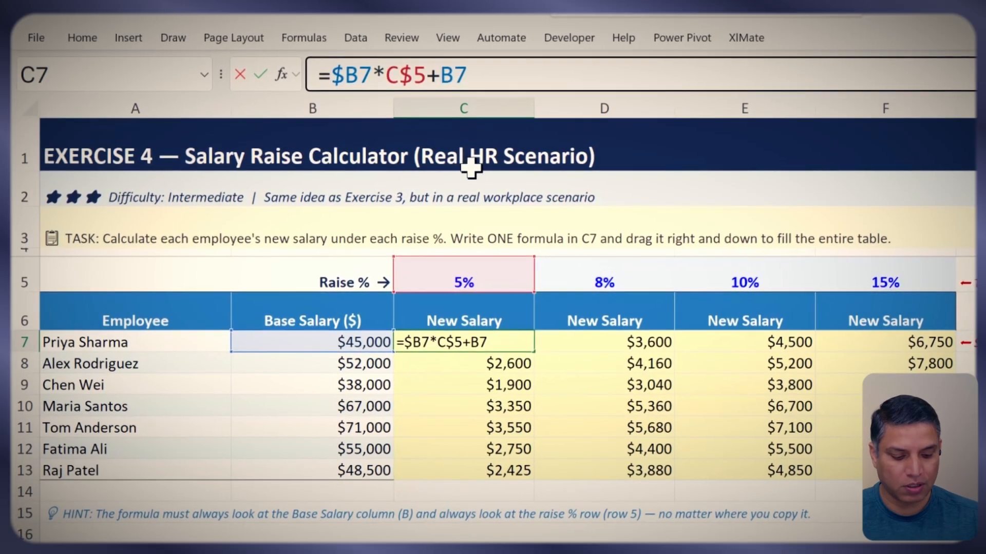
pyautogui.press('F4')
pyautogui.press('F4')
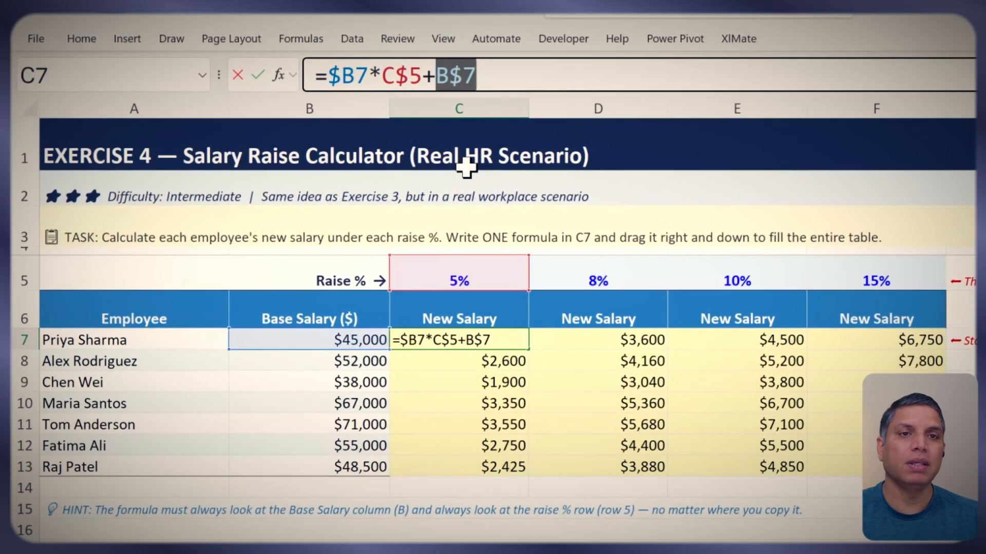
pyautogui.press('F4')
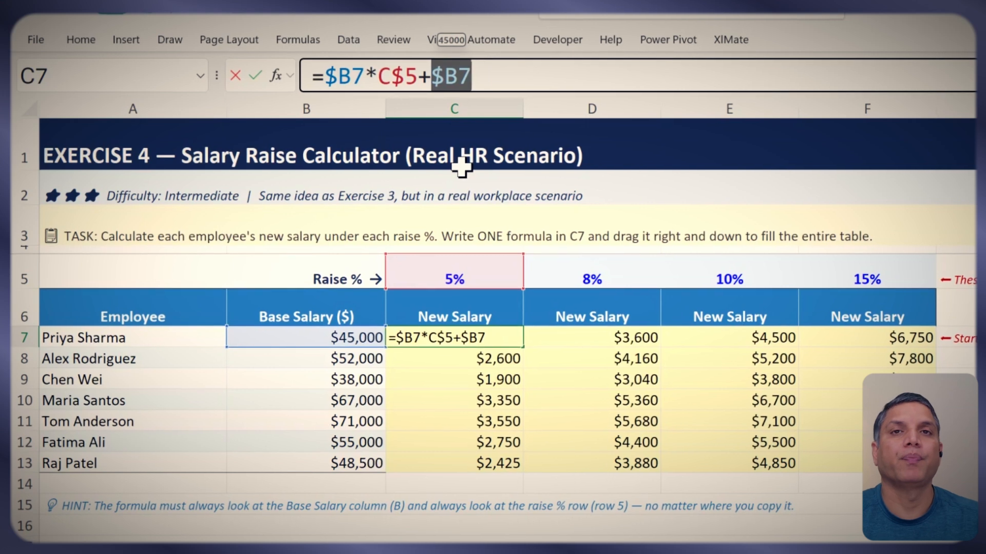
pyautogui.press('Return')
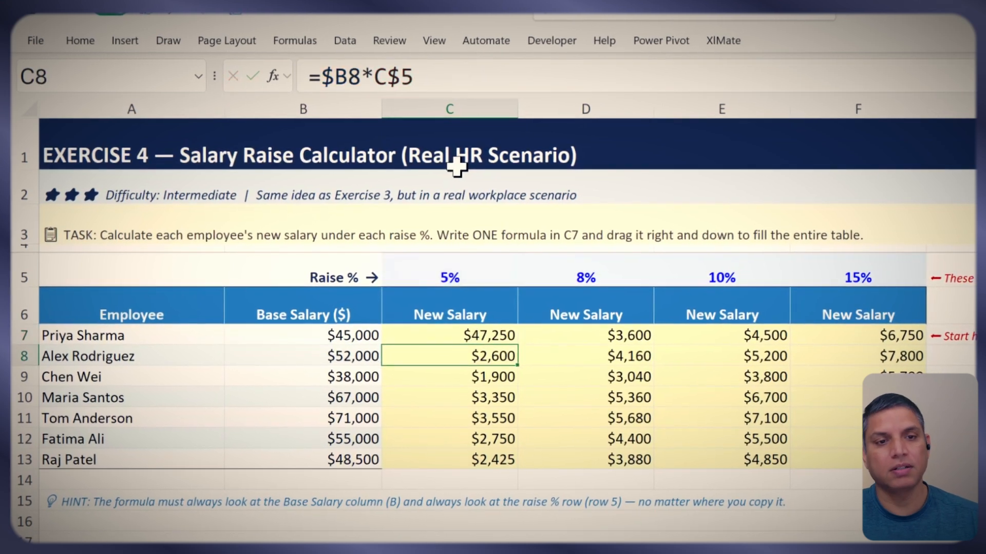
# Copy the C7 formula =$B7*C$5+$B7 across the whole New Salary table, C7:F13.
pyautogui.click(446, 334)
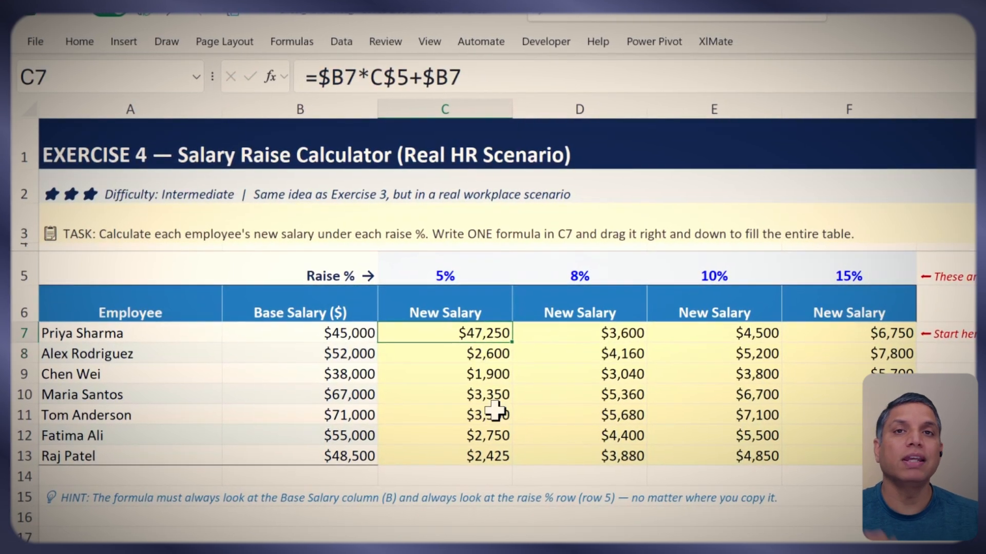
pyautogui.click(349, 334)
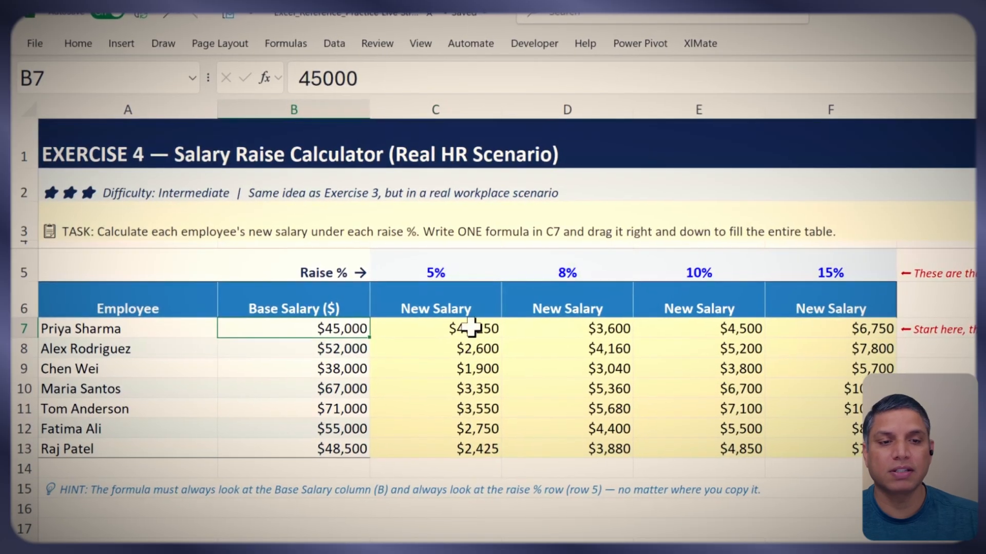
pyautogui.press('Right')
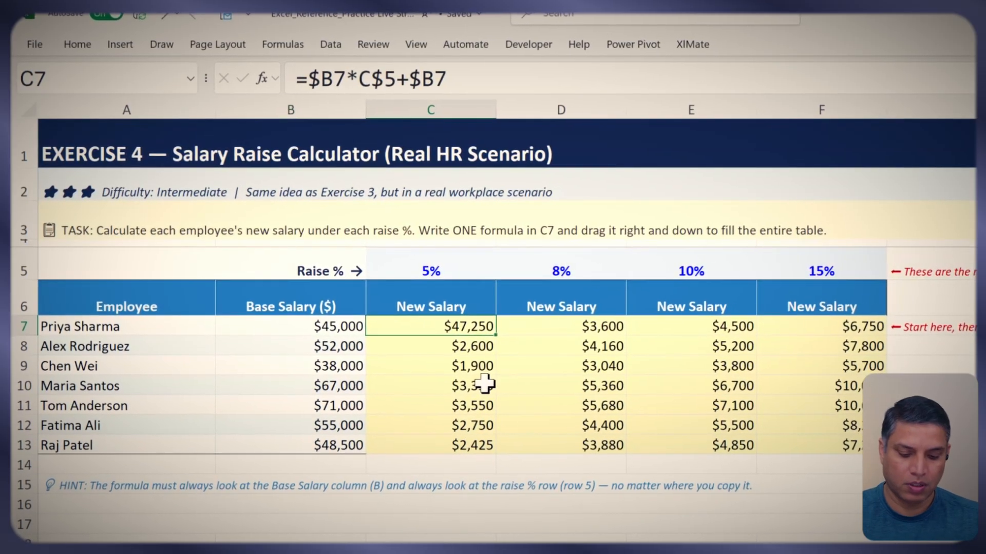
pyautogui.hotkey('ctrl', 'c')
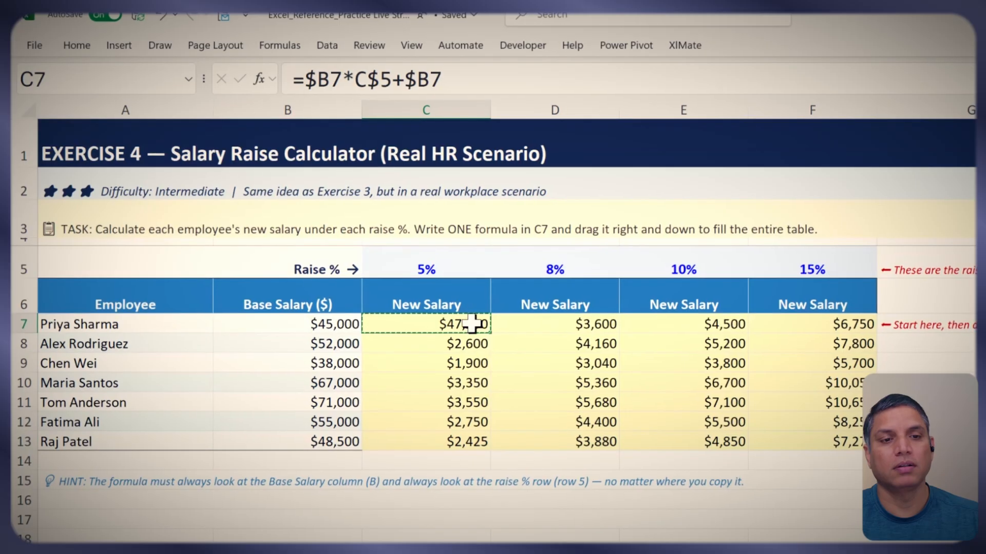
pyautogui.moveTo(482, 325); pyautogui.dragTo(780, 429)
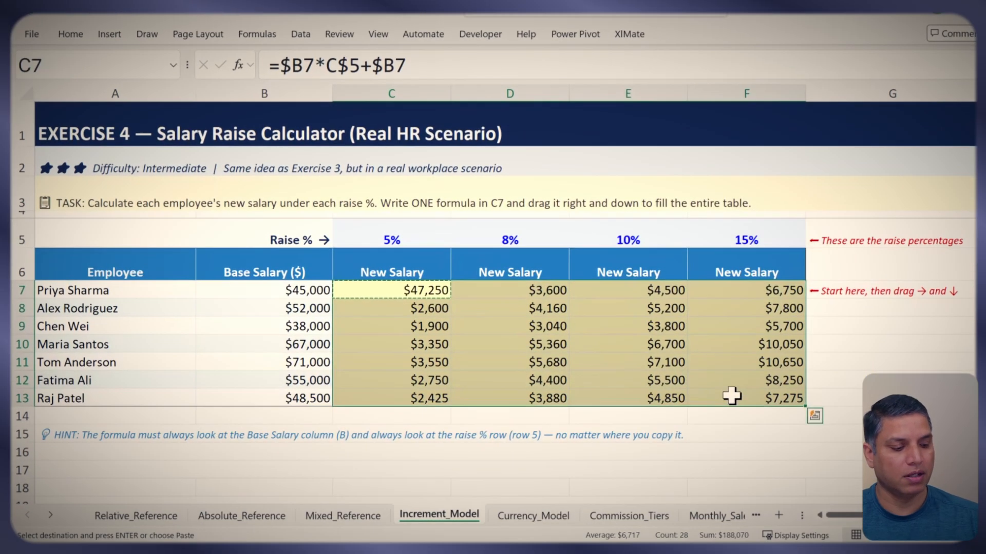
pyautogui.press('Return')
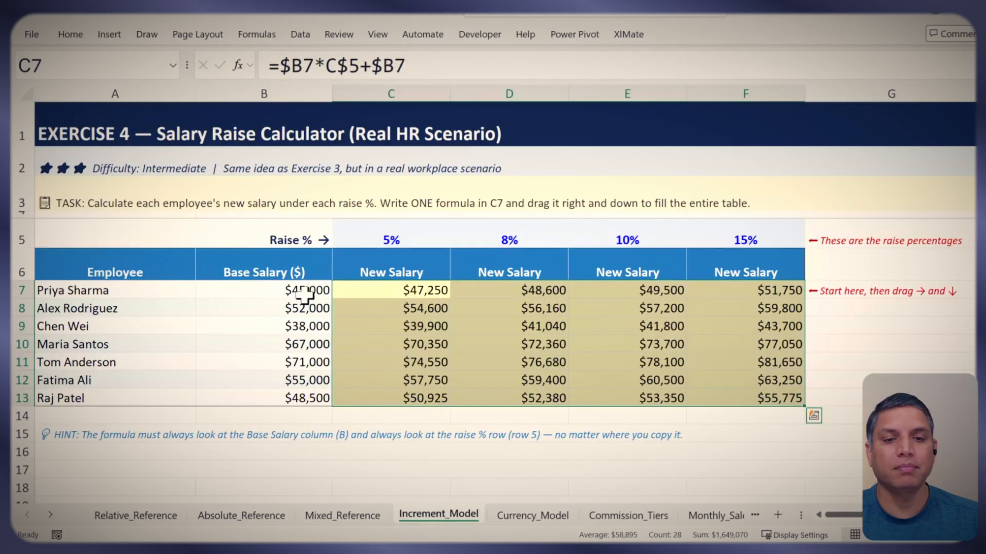
# Compare the sum of the base salaries with the sum of the 15% column, and review the New Salary formulas.
pyautogui.click(307, 413)
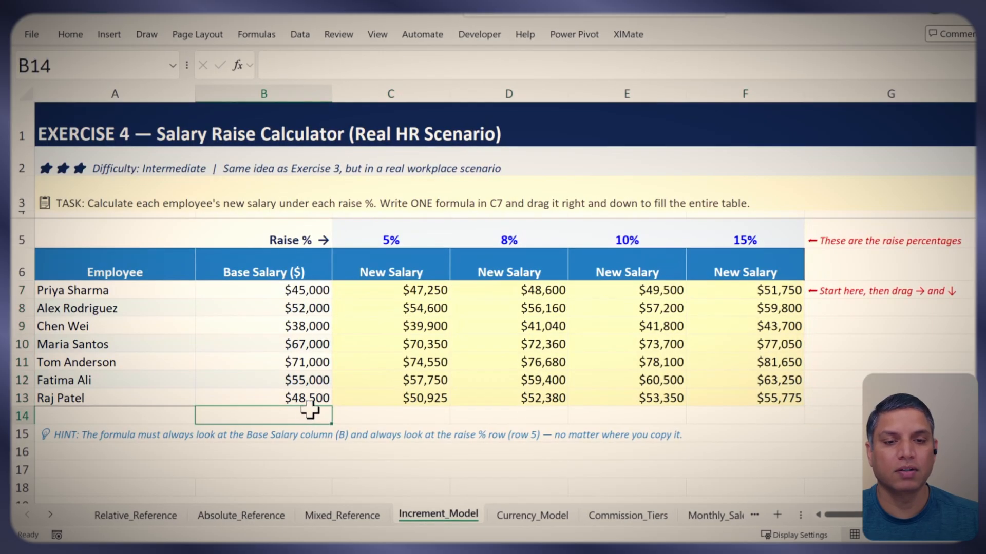
pyautogui.moveTo(308, 290); pyautogui.dragTo(315, 399)
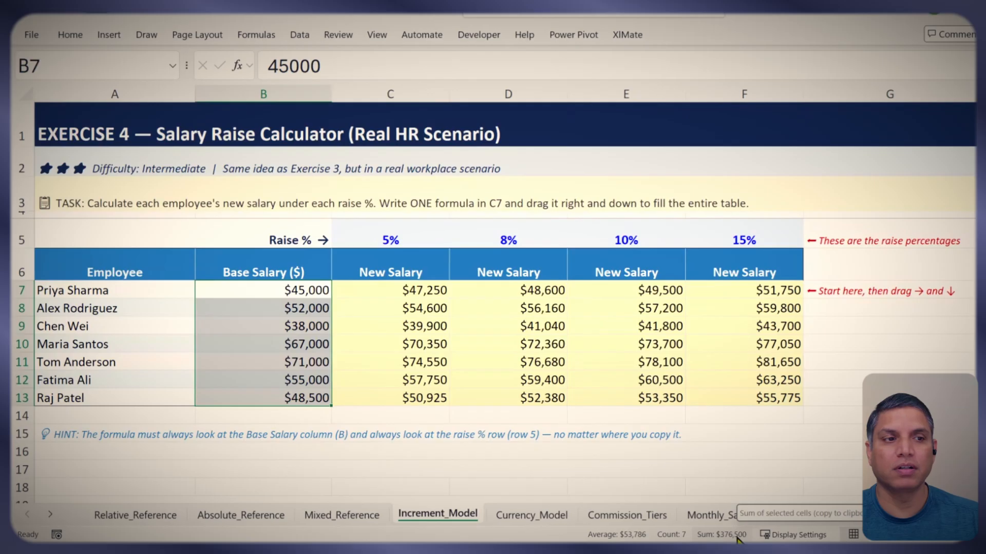
pyautogui.moveTo(775, 288); pyautogui.dragTo(777, 400)
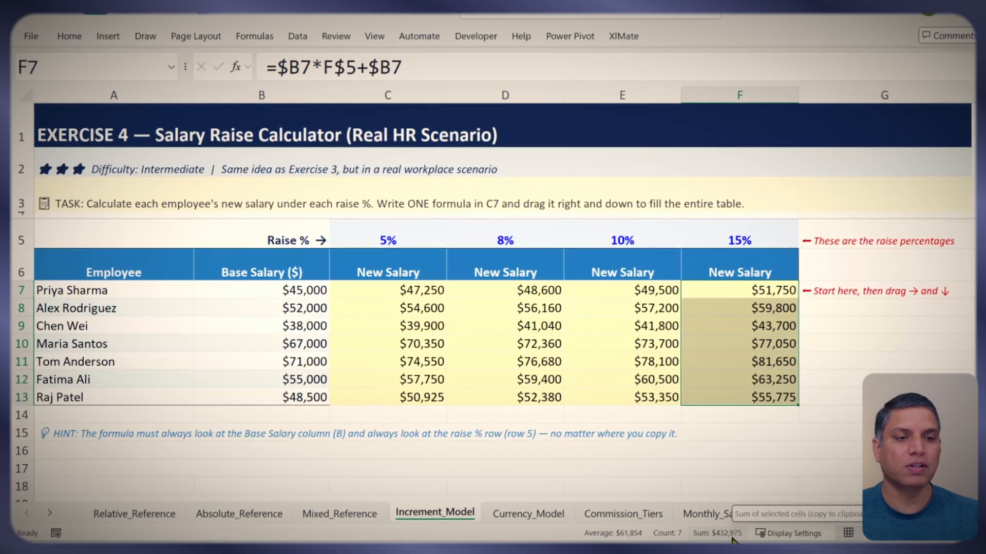
pyautogui.click(531, 346)
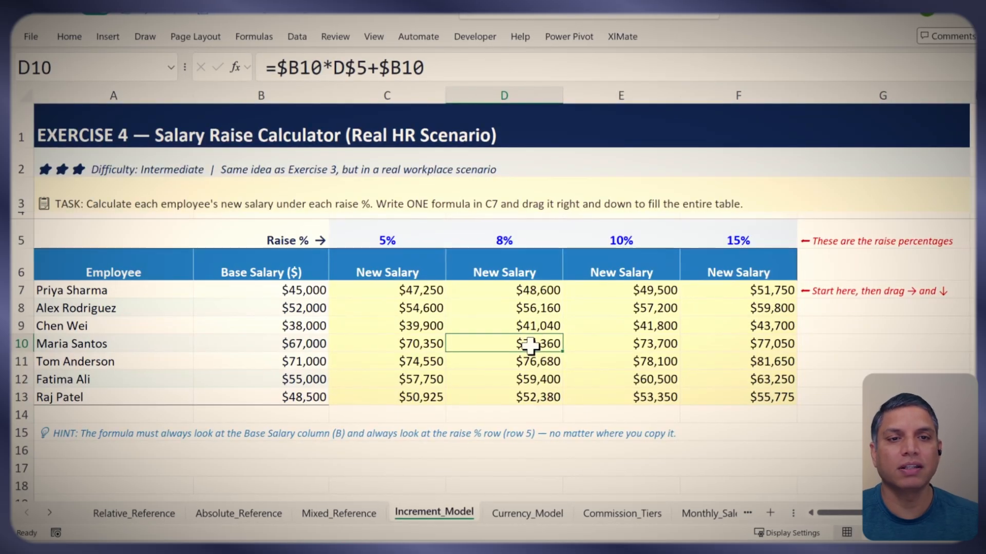
pyautogui.click(407, 288)
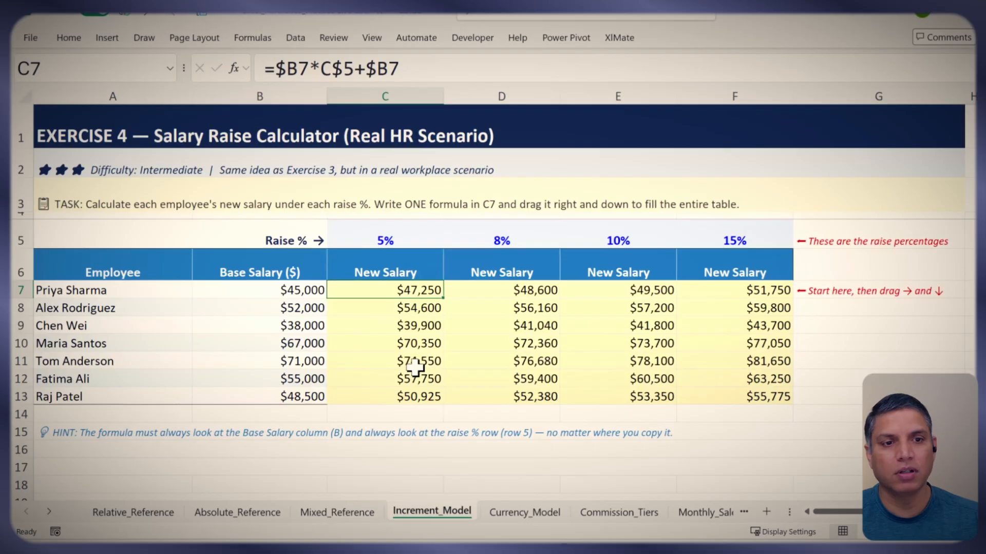
pyautogui.press('F4')
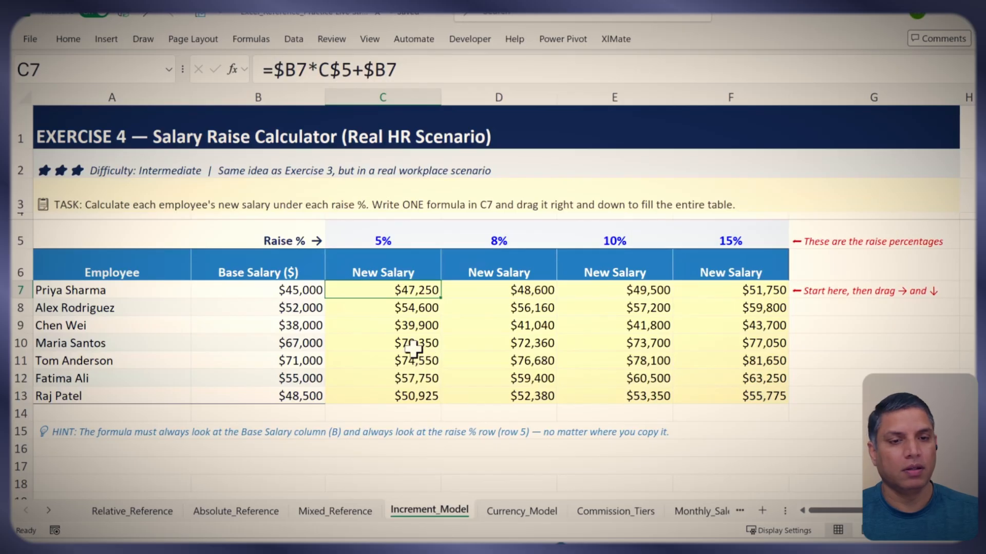
pyautogui.moveTo(398, 288); pyautogui.dragTo(724, 392)
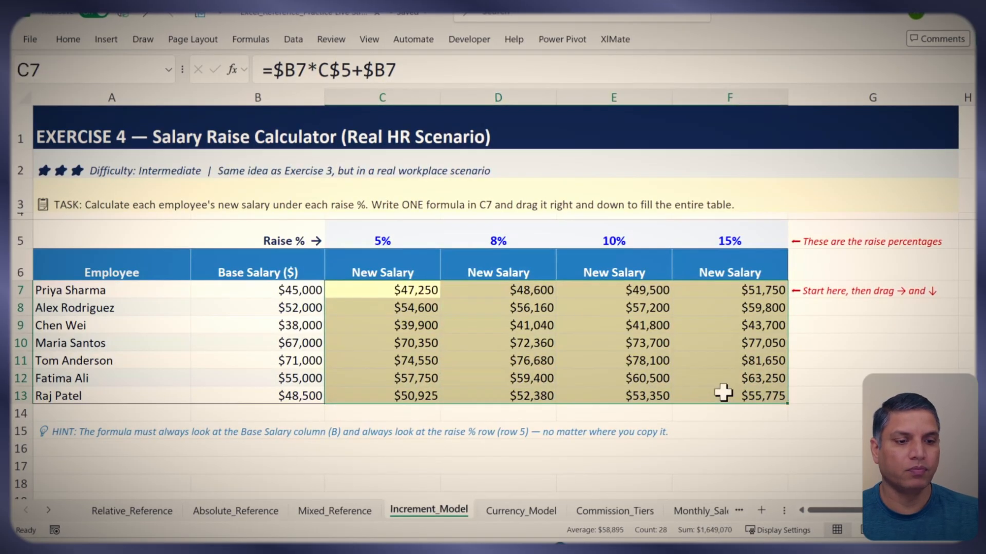
# Open the Currency_Model sheet with Exercise 5 and select its starting cell, B7.
pyautogui.click(507, 513)
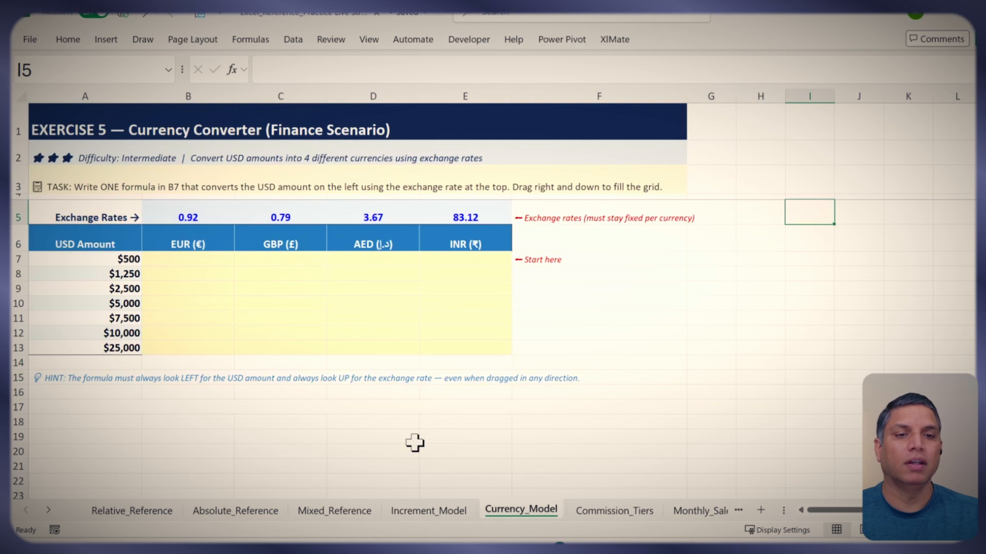
pyautogui.keyDown('ctrl'); pyautogui.scroll(2, 407, 434); pyautogui.keyUp('ctrl')
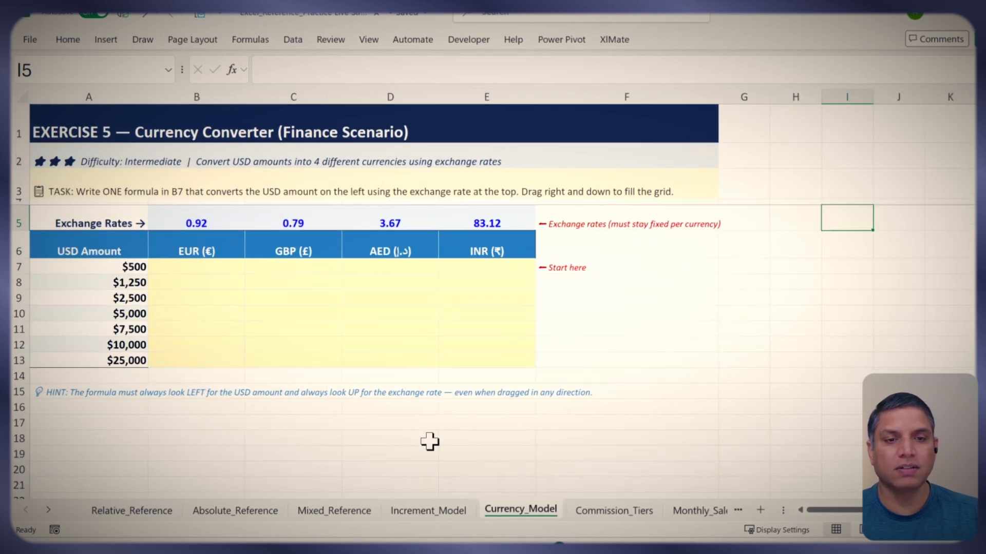
pyautogui.keyDown('ctrl'); pyautogui.scroll(1, 457, 446); pyautogui.keyUp('ctrl')
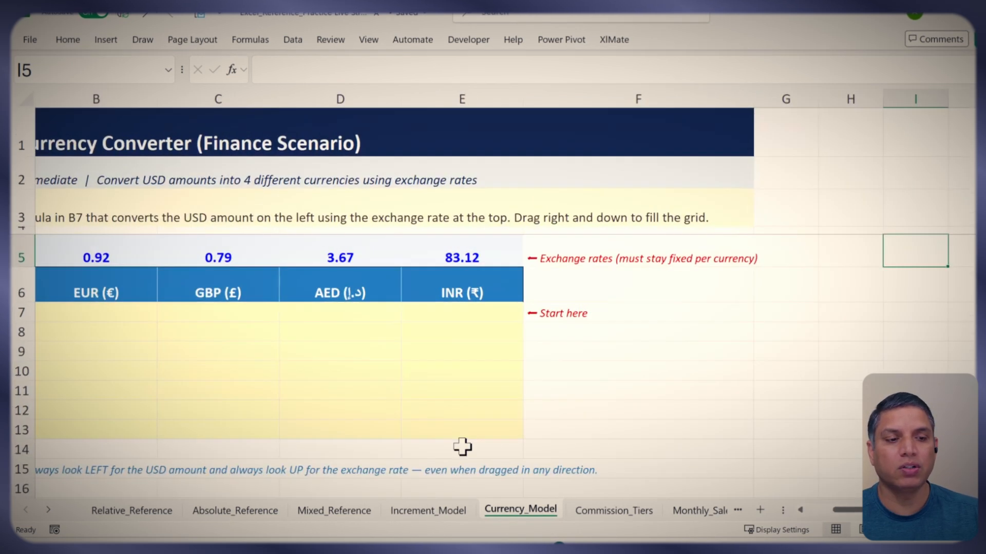
pyautogui.click(821, 514)
pyautogui.click(253, 311)
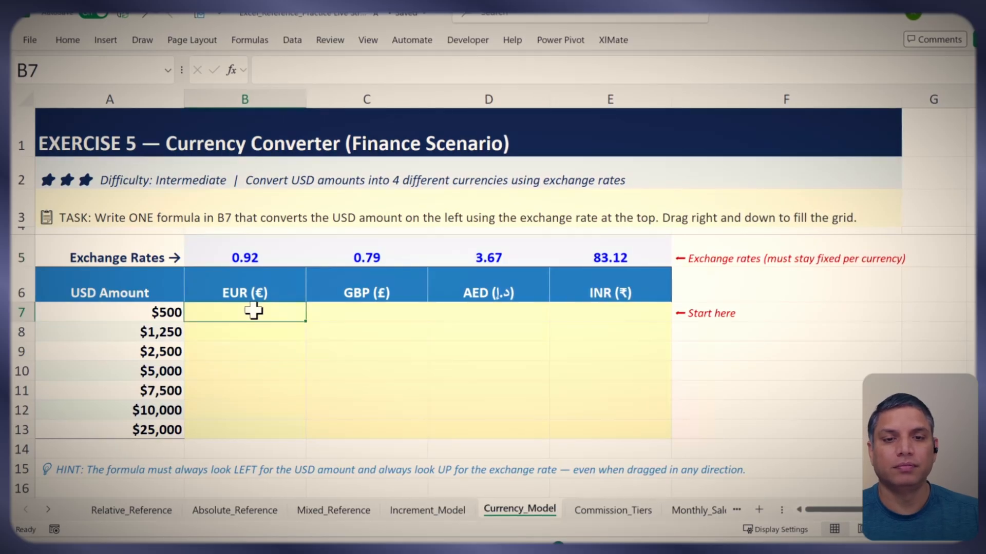
# Examine the exchange rates in B5:E5, the USD amounts in A7:A13 and the empty currency grid.
pyautogui.moveTo(249, 256); pyautogui.dragTo(593, 250)
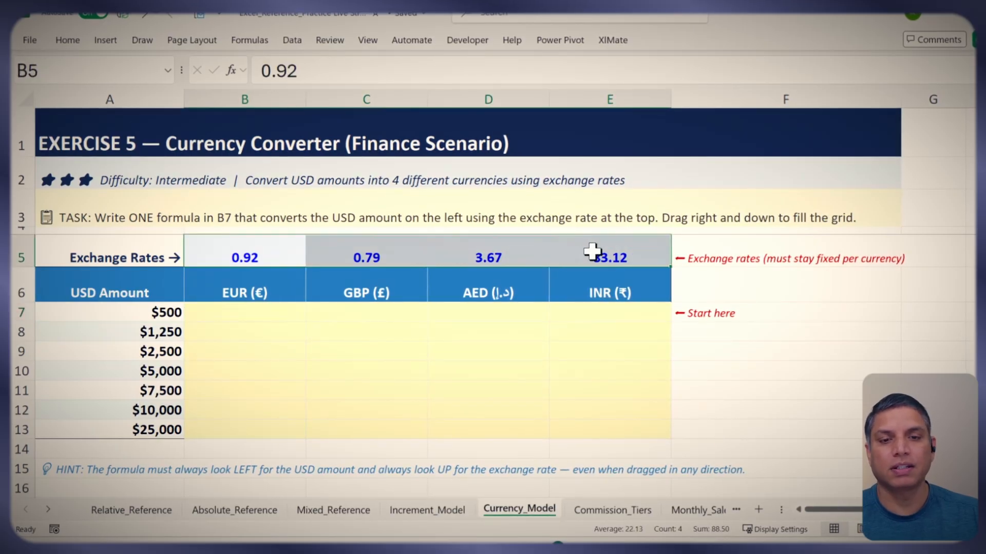
pyautogui.click(249, 311)
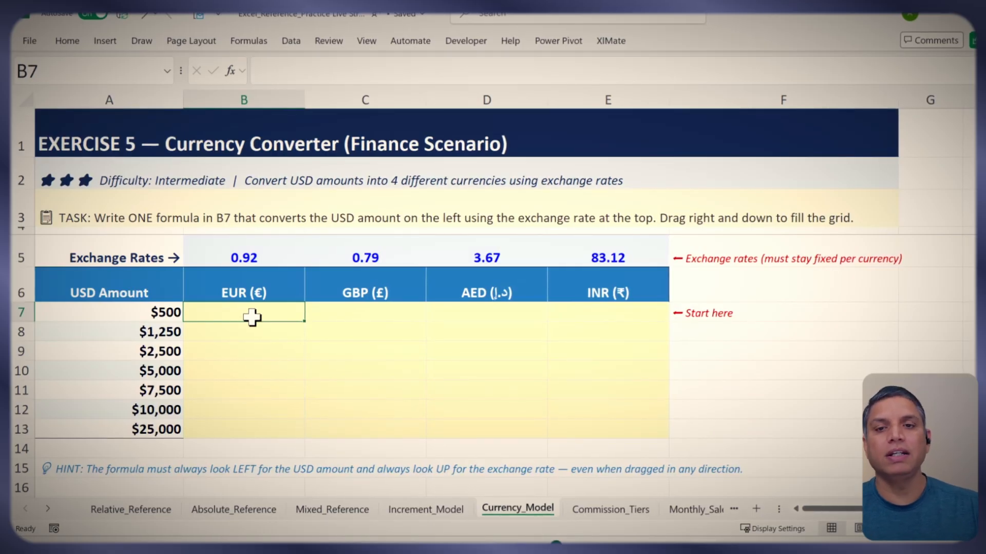
pyautogui.moveTo(171, 311); pyautogui.dragTo(159, 406)
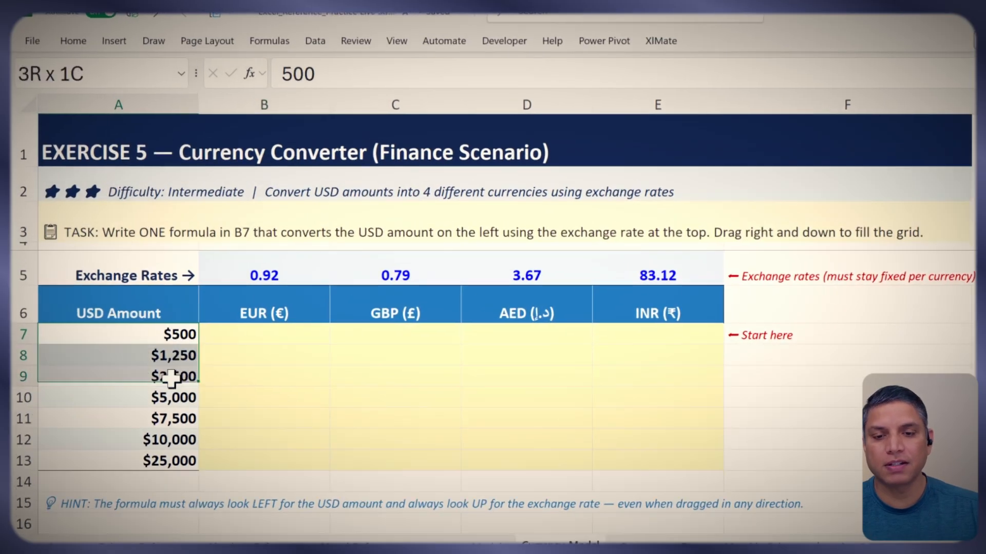
pyautogui.moveTo(182, 457); pyautogui.dragTo(181, 483)
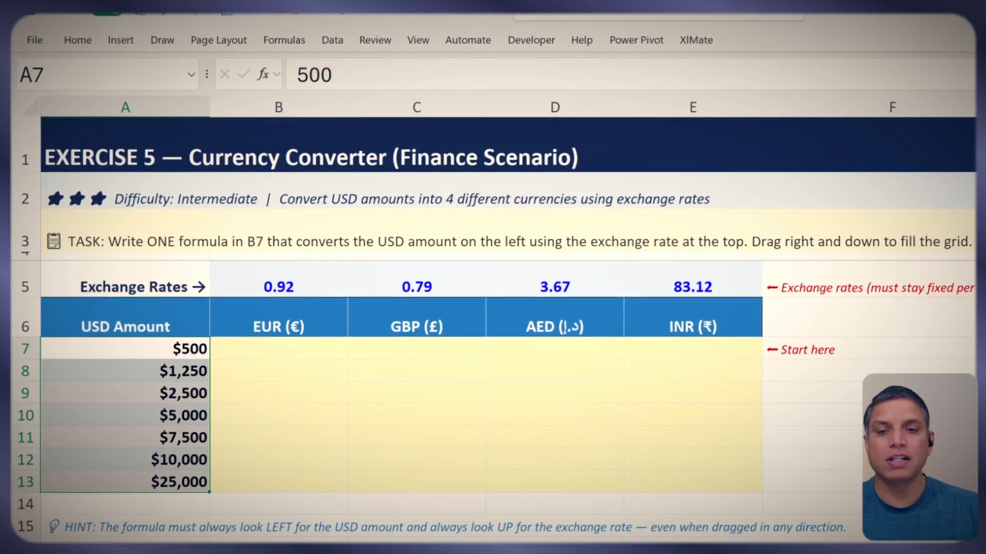
pyautogui.click(138, 323)
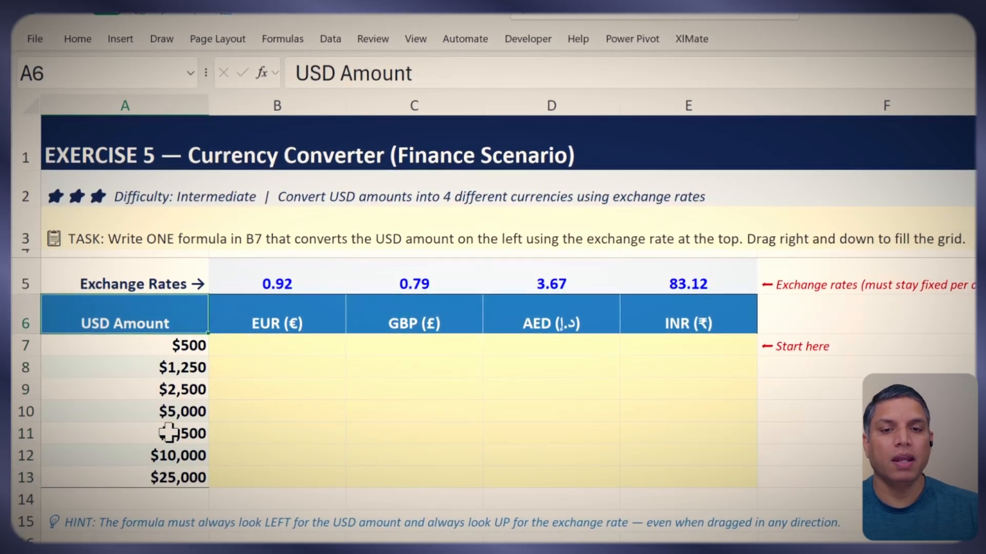
pyautogui.moveTo(272, 319); pyautogui.dragTo(660, 475)
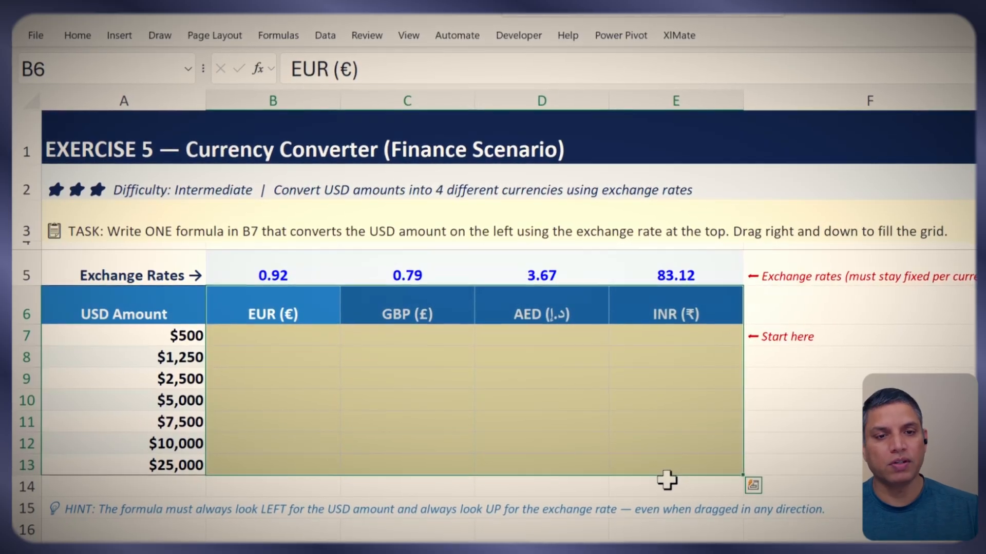
pyautogui.click(428, 316)
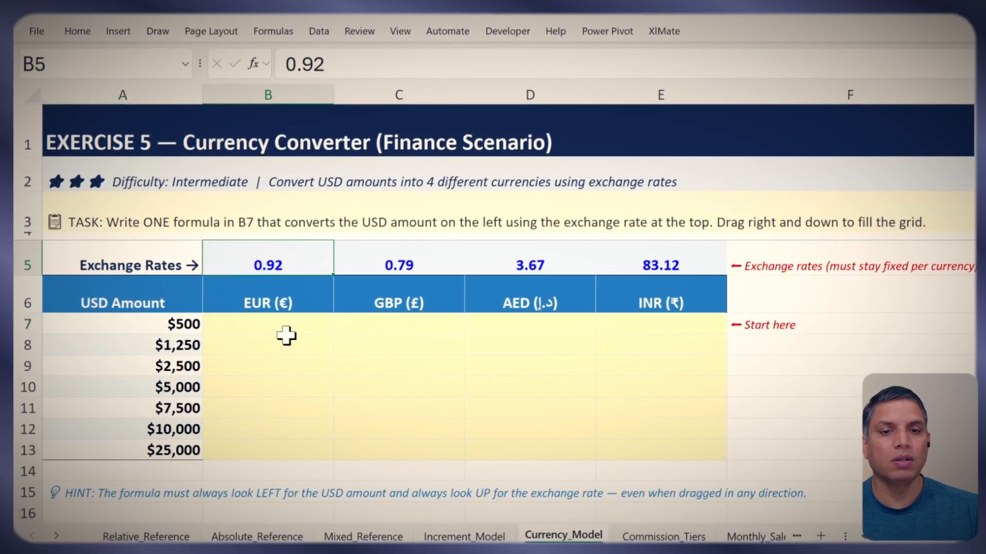
# Enter the formula =A7*B5 in B7, multiplying the USD amount by the EUR exchange rate.
pyautogui.write('=')
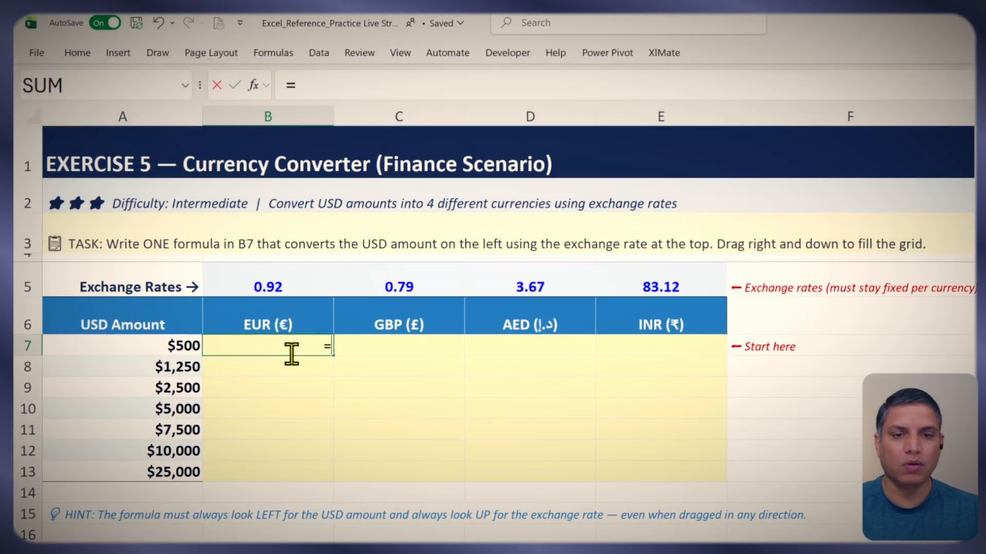
pyautogui.click(183, 323)
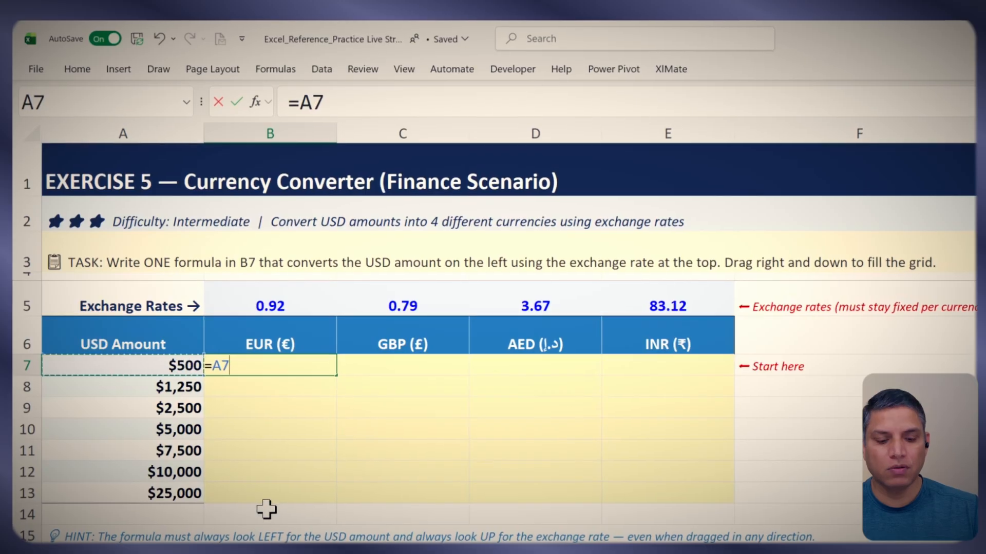
pyautogui.write('*')
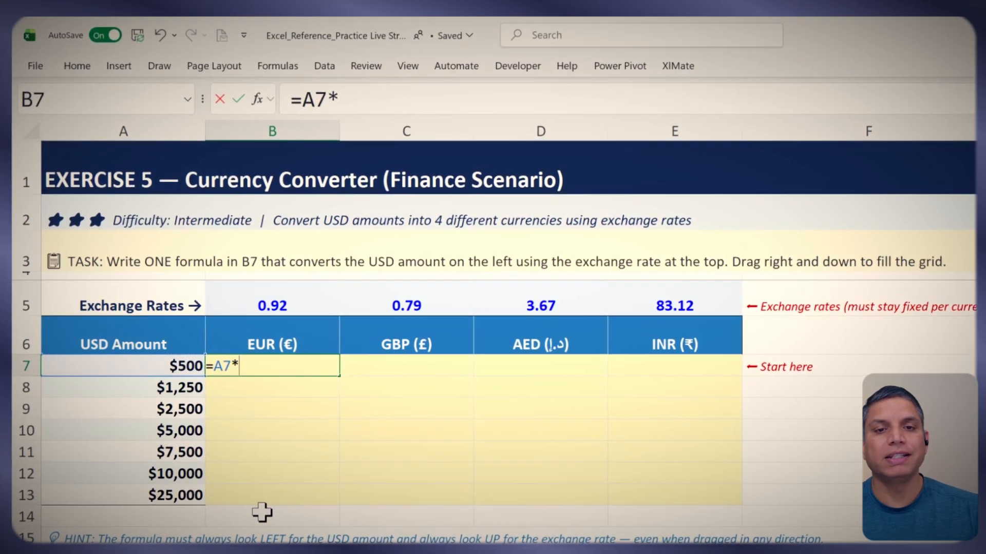
pyautogui.click(276, 310)
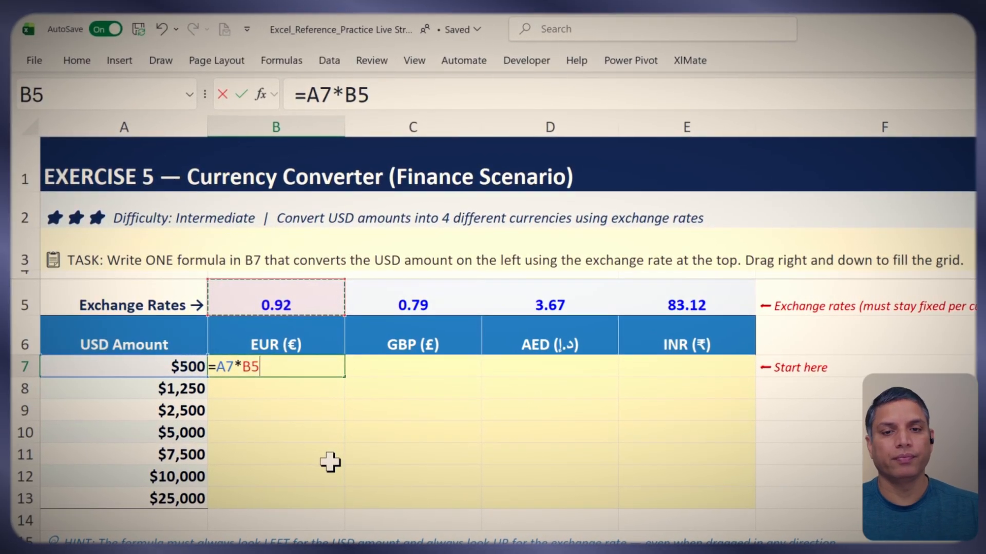
pyautogui.press('Return')
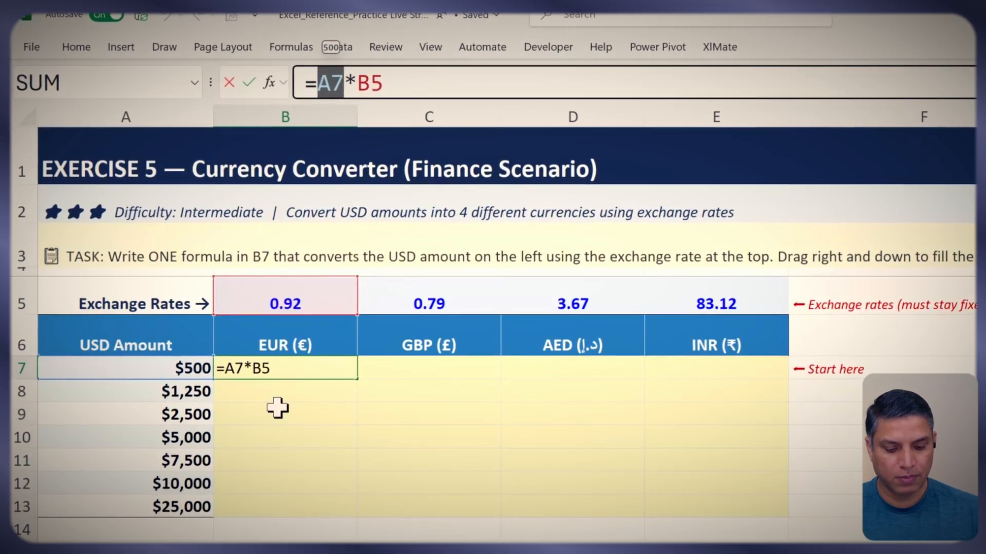
# Lock the USD amount's column as $A7 in the B7 formula and select its B5 reference.
pyautogui.press('F4')
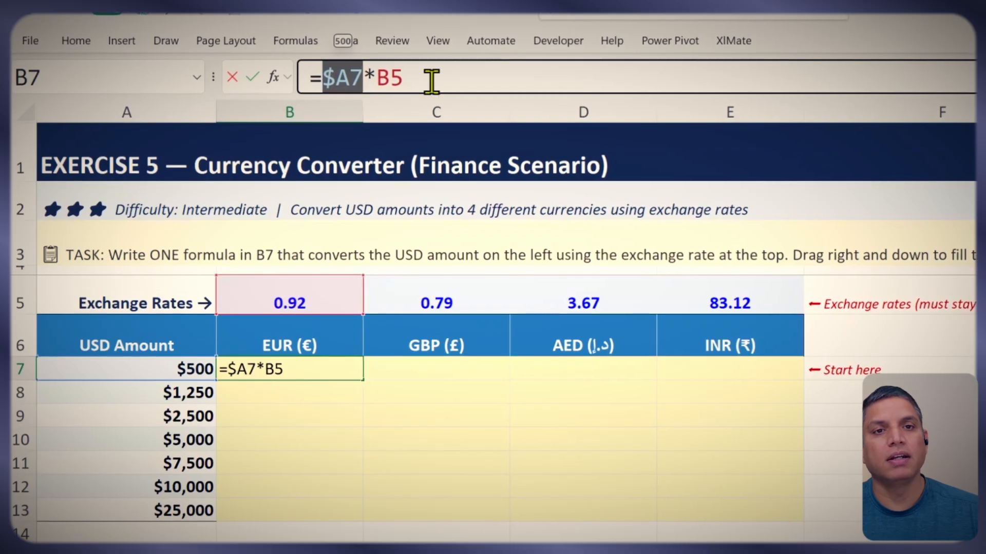
pyautogui.moveTo(430, 81); pyautogui.dragTo(379, 79)
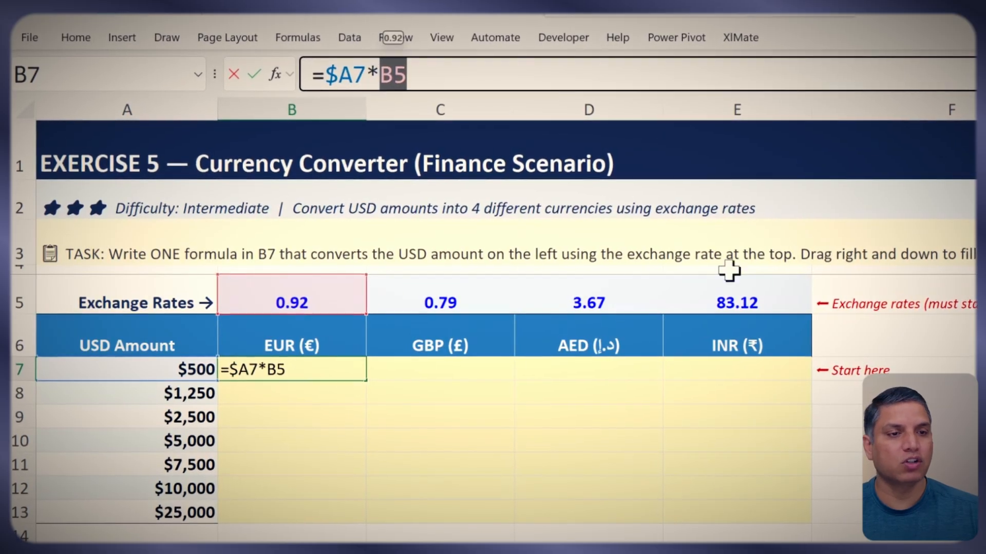